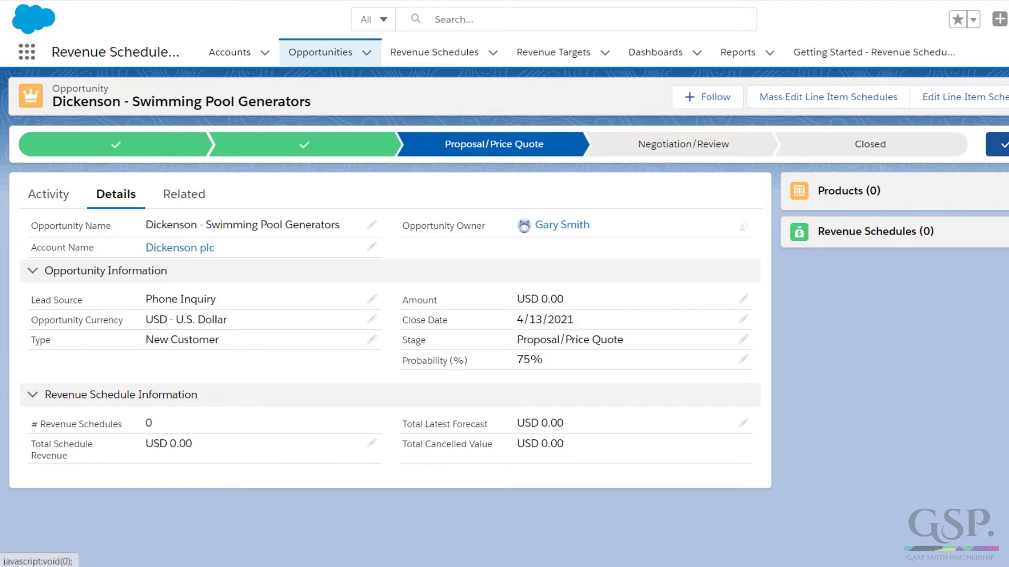
Step: Add the GenWatt 100kW Propane Generator, Engineer - Grade 1 and SaaS license products to the opportunity
{"action": "left_click", "coordinate": [1008, 190]}
{"action": "left_click", "coordinate": [1008, 215]}
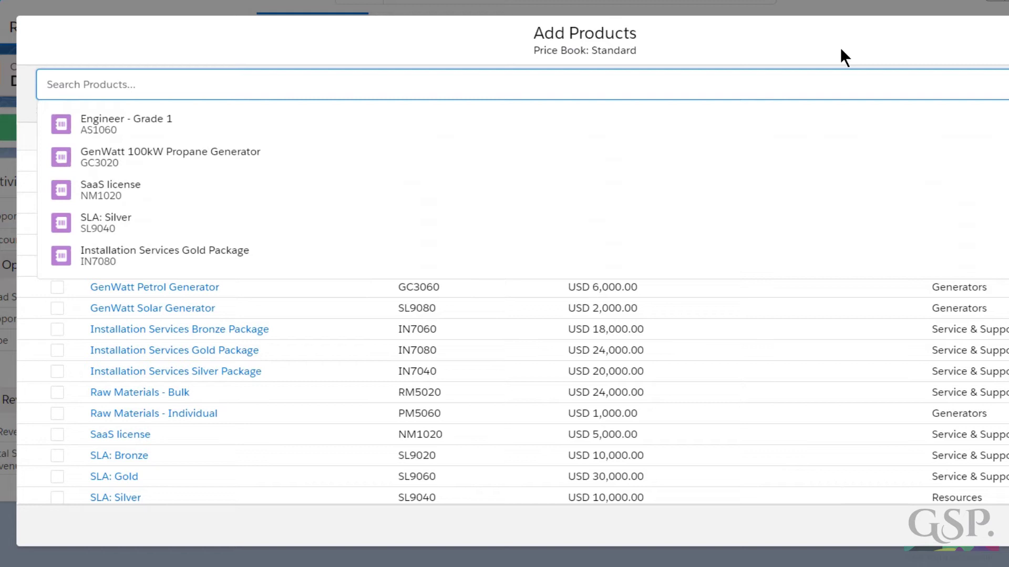
{"action": "left_click", "coordinate": [840, 50]}
{"action": "left_click", "coordinate": [58, 205]}
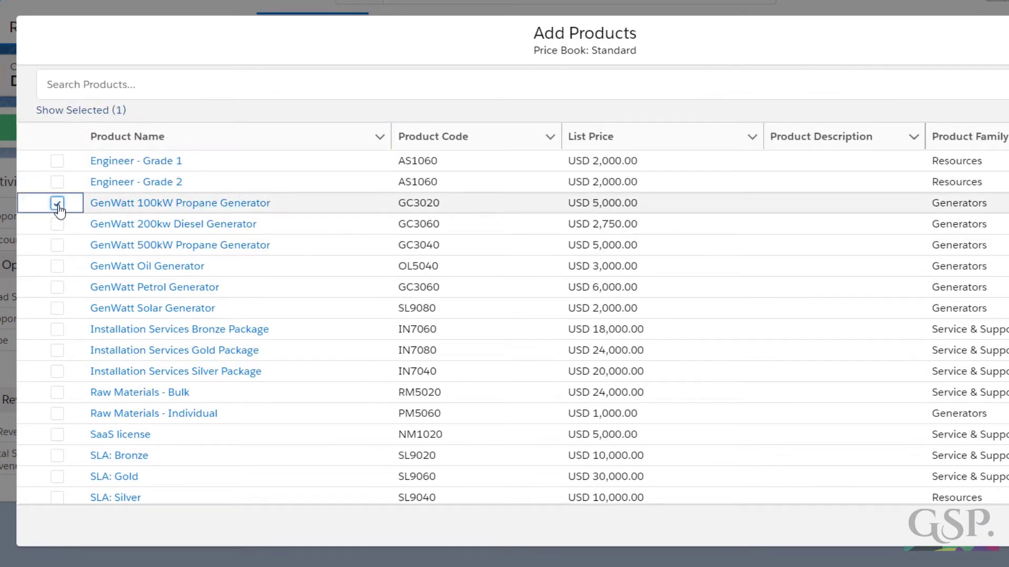
{"action": "left_click", "coordinate": [57, 161]}
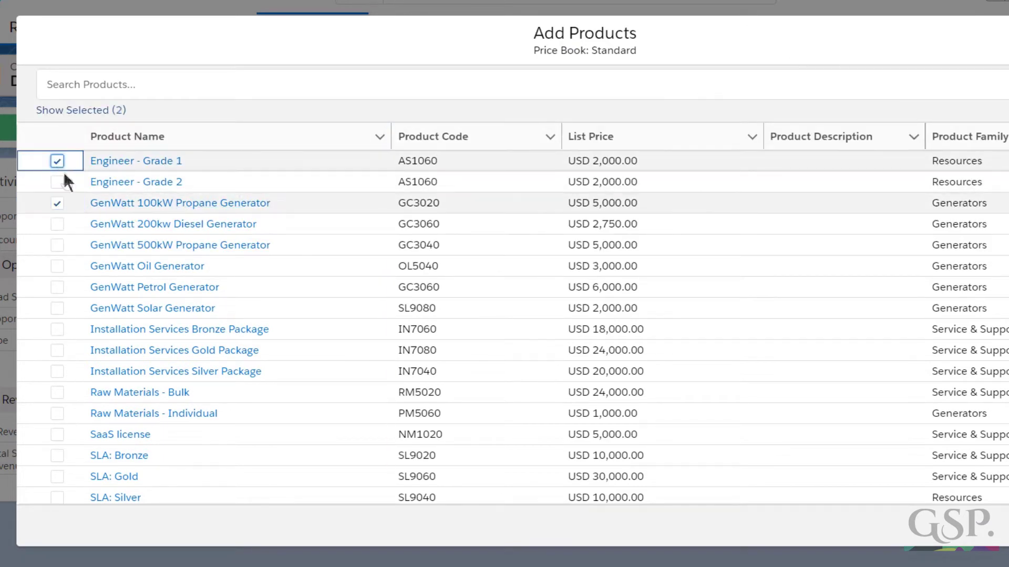
{"action": "left_click", "coordinate": [58, 436]}
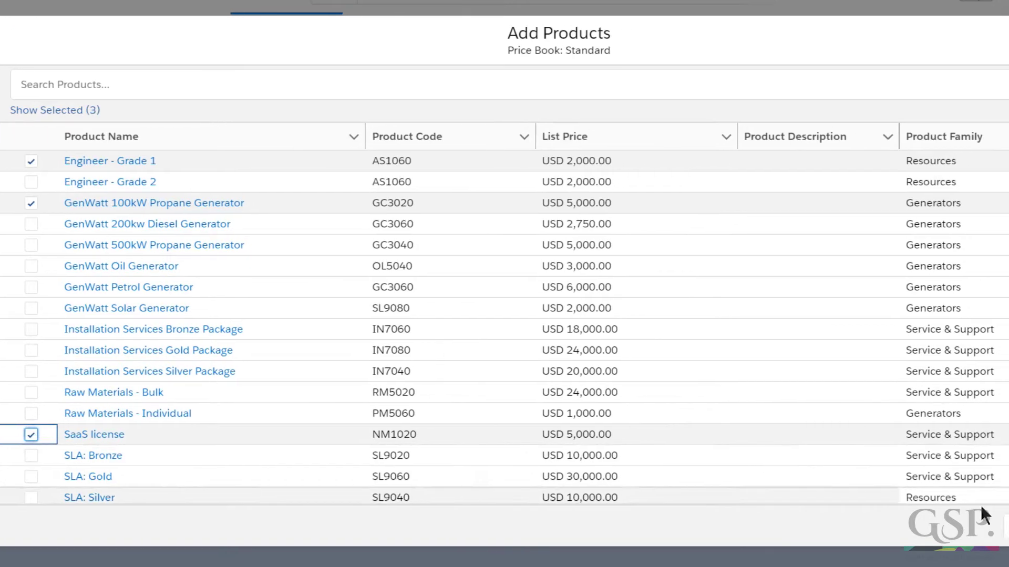
{"action": "left_click", "coordinate": [1002, 529]}
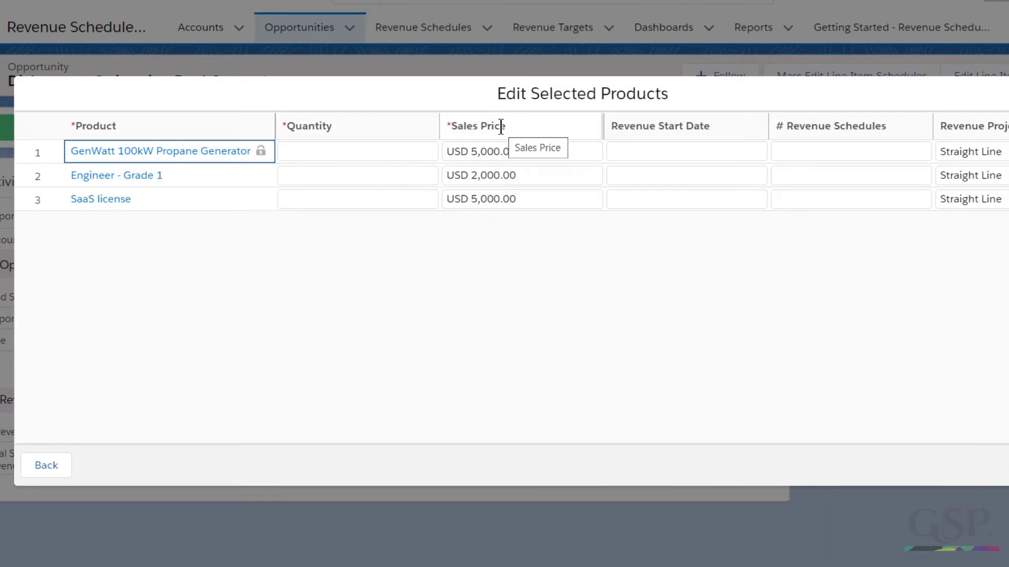
Step: Enter quantities 6, 10 and 1 for the generator, Engineer - Grade 1 and SaaS license rows
{"action": "left_click", "coordinate": [375, 149]}
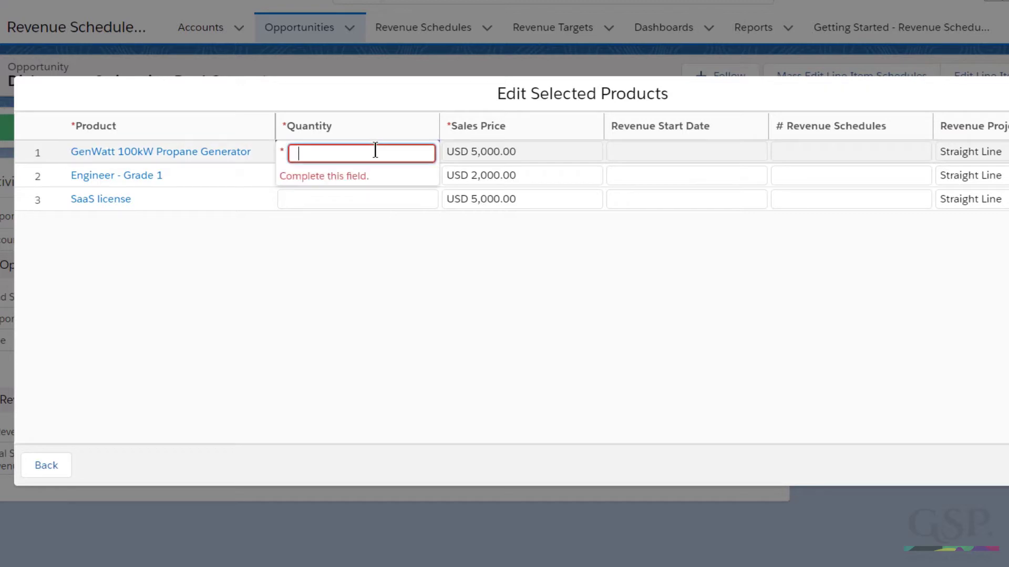
{"action": "type", "text": "6"}
{"action": "left_click", "coordinate": [346, 176]}
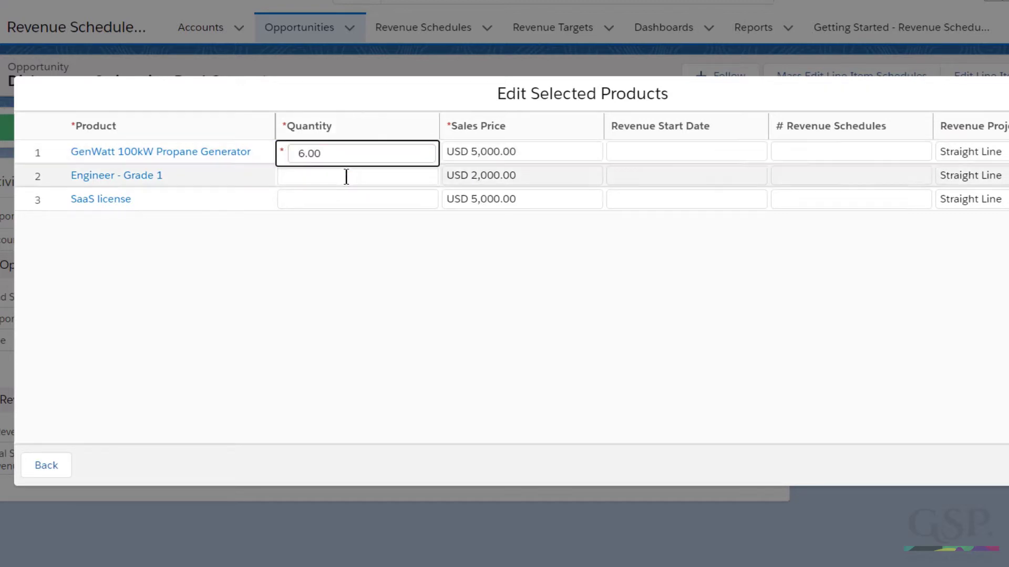
{"action": "type", "text": "10"}
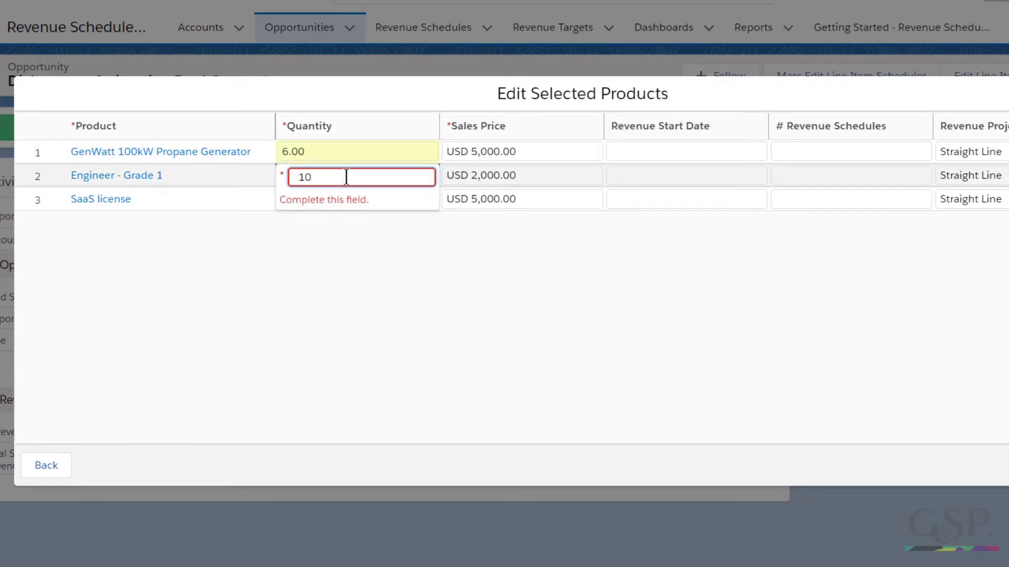
{"action": "left_click", "coordinate": [337, 199]}
{"action": "type", "text": "1"}
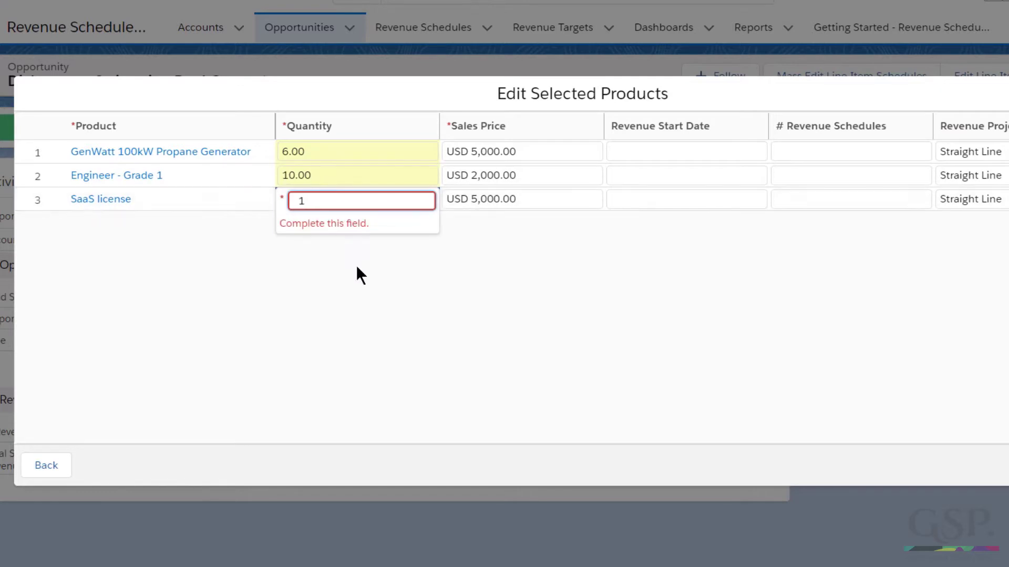
{"action": "left_click", "coordinate": [357, 267]}
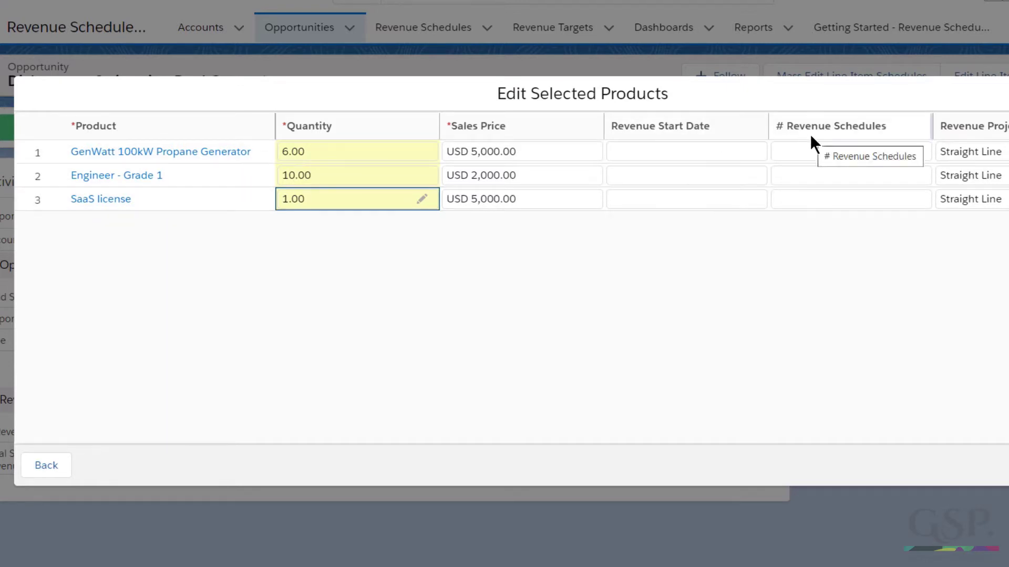
Step: Give the propane generator a revenue start date of 4/13/2021 with 10 revenue schedules
{"action": "left_click", "coordinate": [699, 155]}
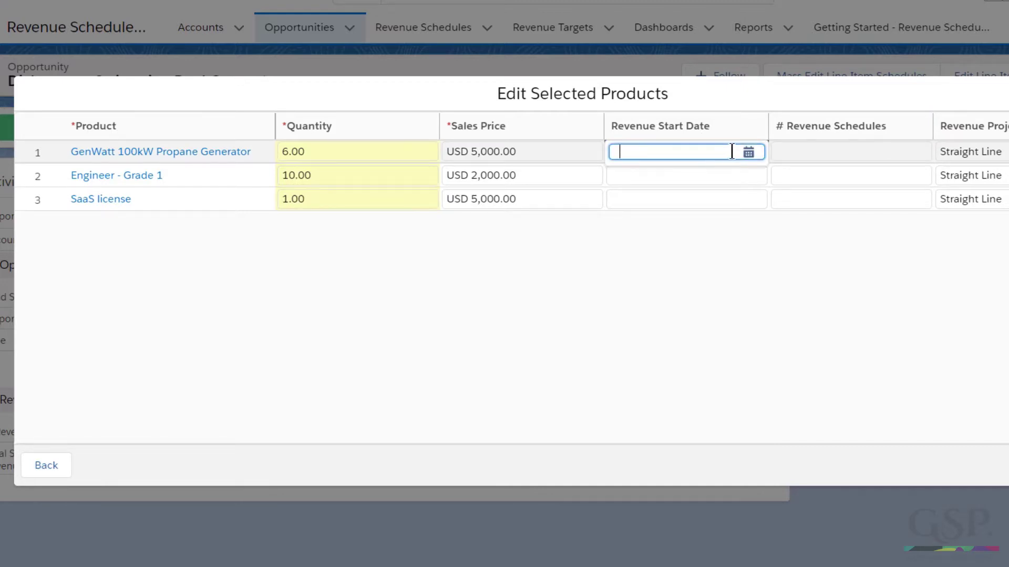
{"action": "left_click", "coordinate": [748, 151]}
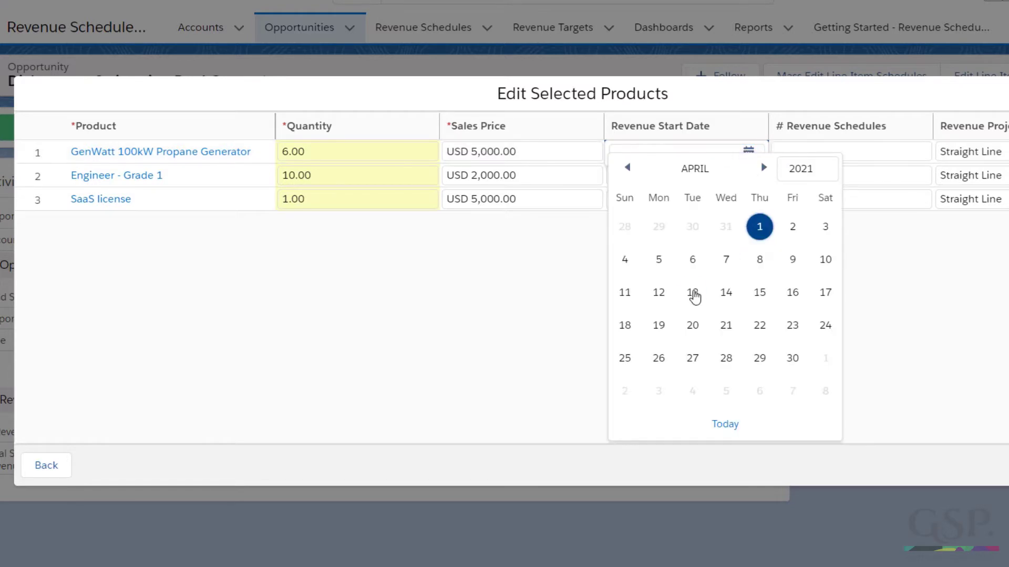
{"action": "left_click", "coordinate": [693, 293]}
{"action": "left_click", "coordinate": [793, 152]}
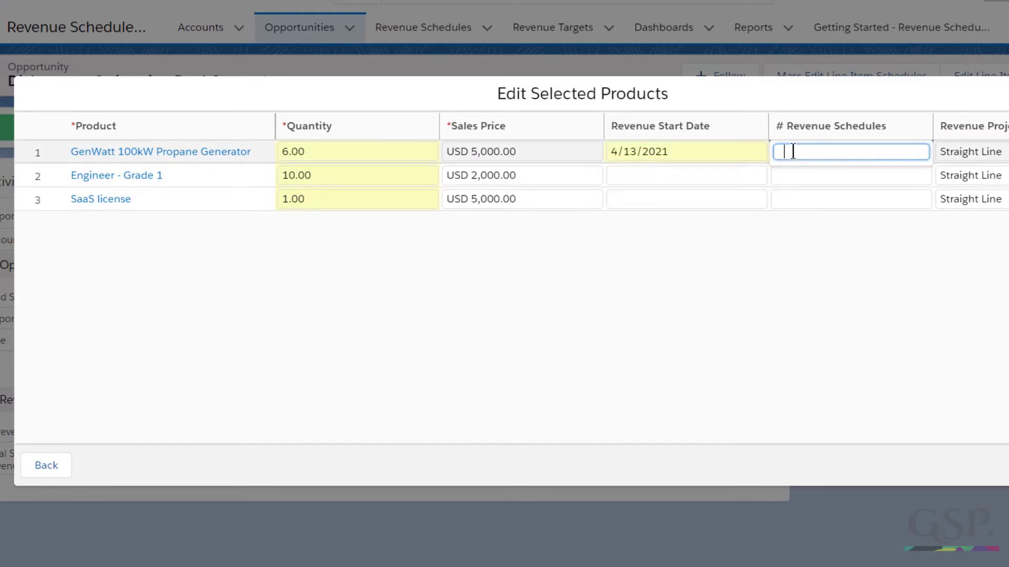
{"action": "type", "text": "10"}
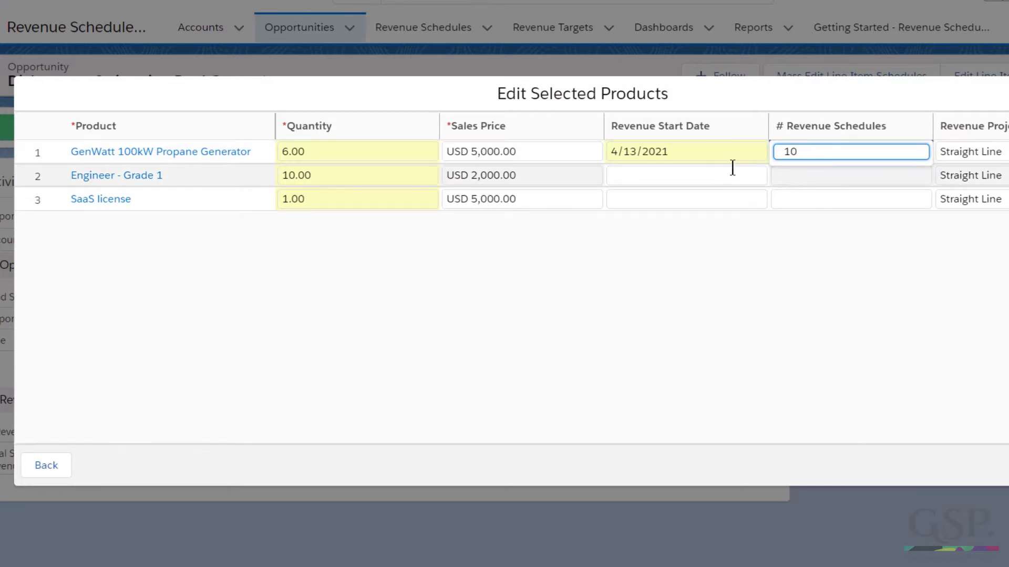
Step: Give Engineer - Grade 1 a revenue start date of 5/11/2021 with 5 revenue schedules
{"action": "left_click", "coordinate": [745, 178]}
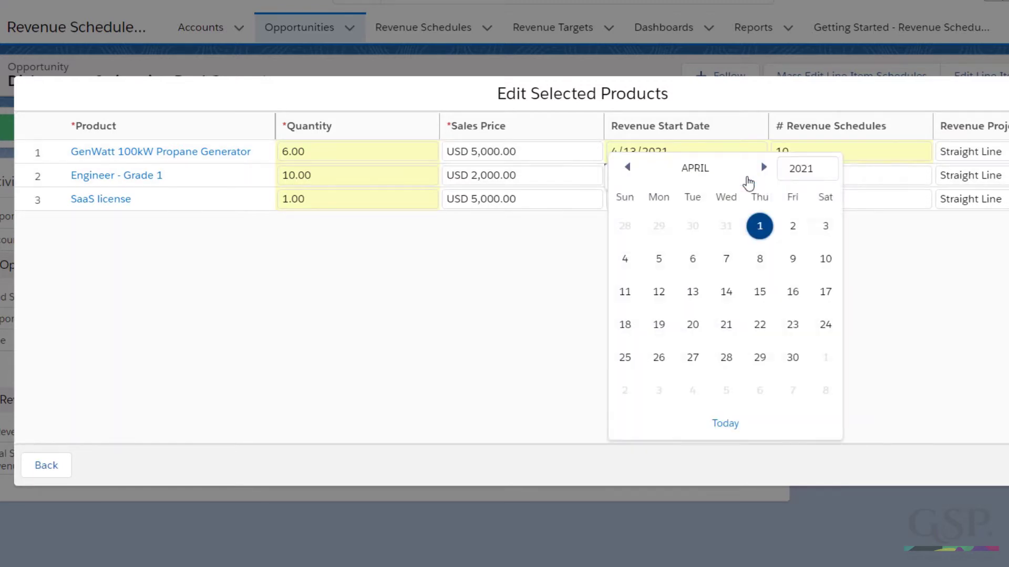
{"action": "left_click", "coordinate": [762, 167]}
{"action": "left_click", "coordinate": [694, 293]}
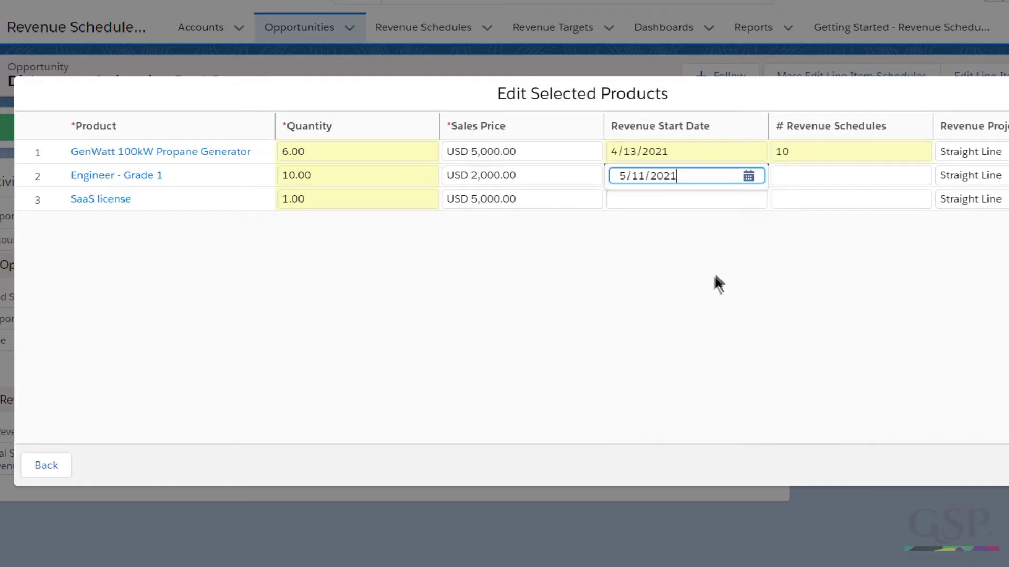
{"action": "left_click", "coordinate": [813, 173]}
{"action": "type", "text": "5"}
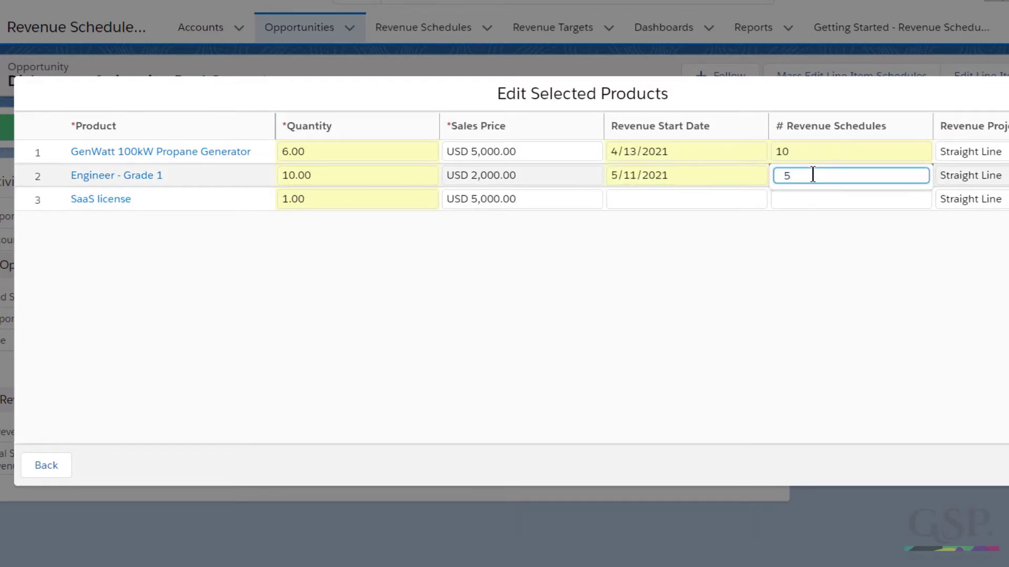
Step: Give the SaaS license a revenue start date of 6/8/2021 with 12 revenue schedules
{"action": "left_click", "coordinate": [746, 202]}
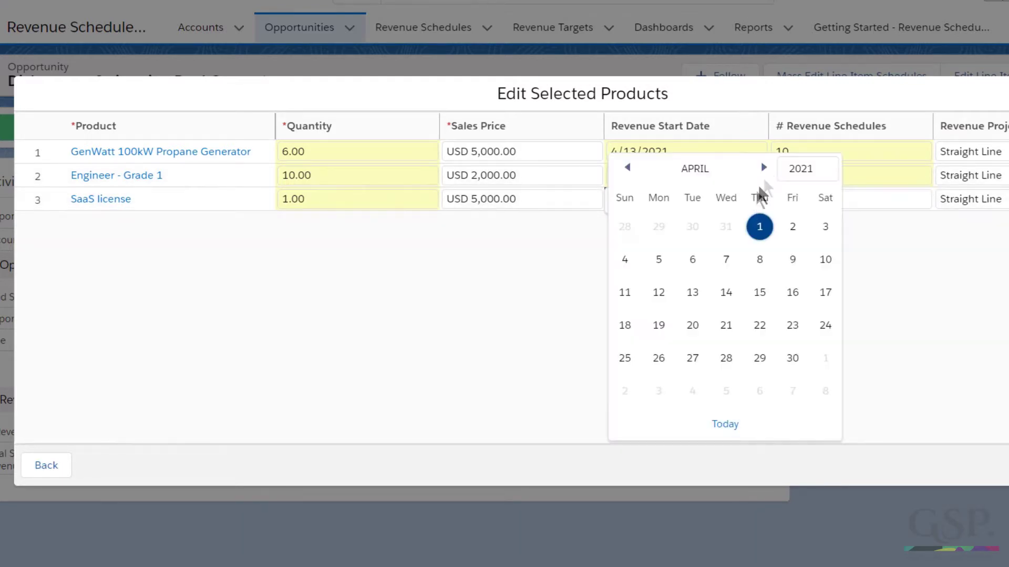
{"action": "left_click", "coordinate": [763, 168]}
{"action": "left_click", "coordinate": [763, 168]}
{"action": "left_click", "coordinate": [693, 260]}
{"action": "left_click", "coordinate": [814, 200]}
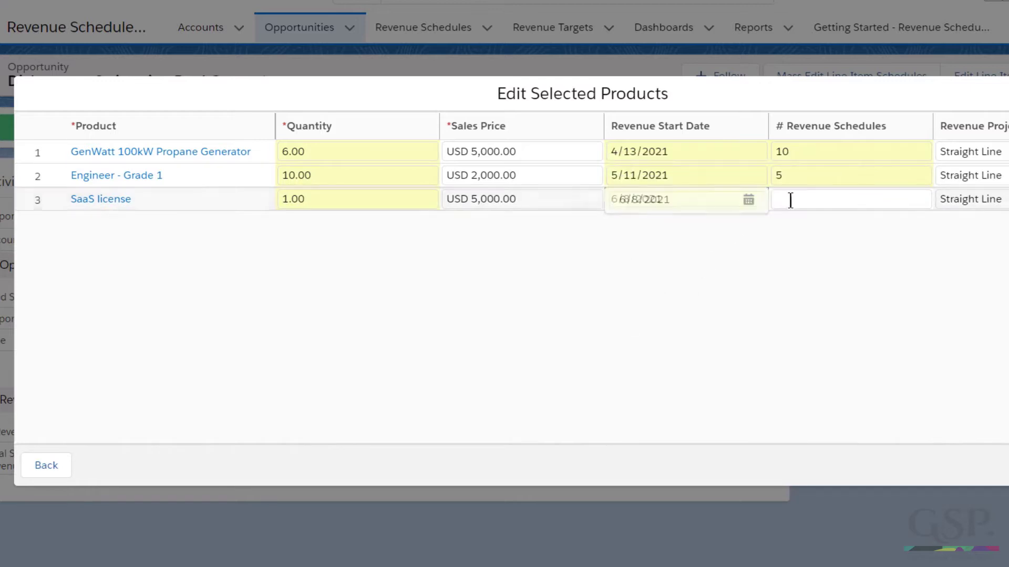
{"action": "type", "text": "12"}
{"action": "left_click", "coordinate": [843, 247]}
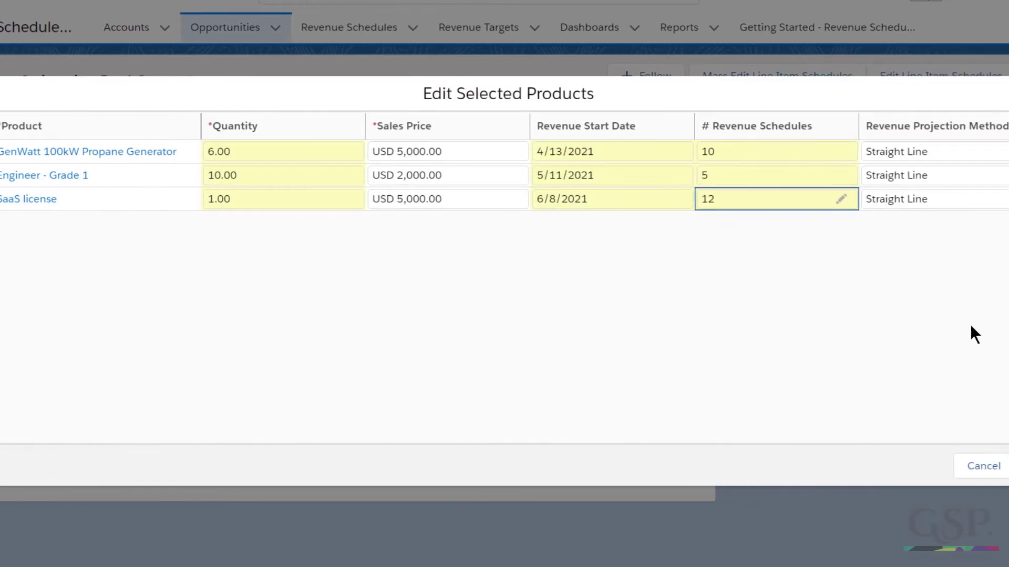
Step: Save the three product lines, bringing the opportunity amount to USD 55,000.00
{"action": "left_click", "coordinate": [954, 468]}
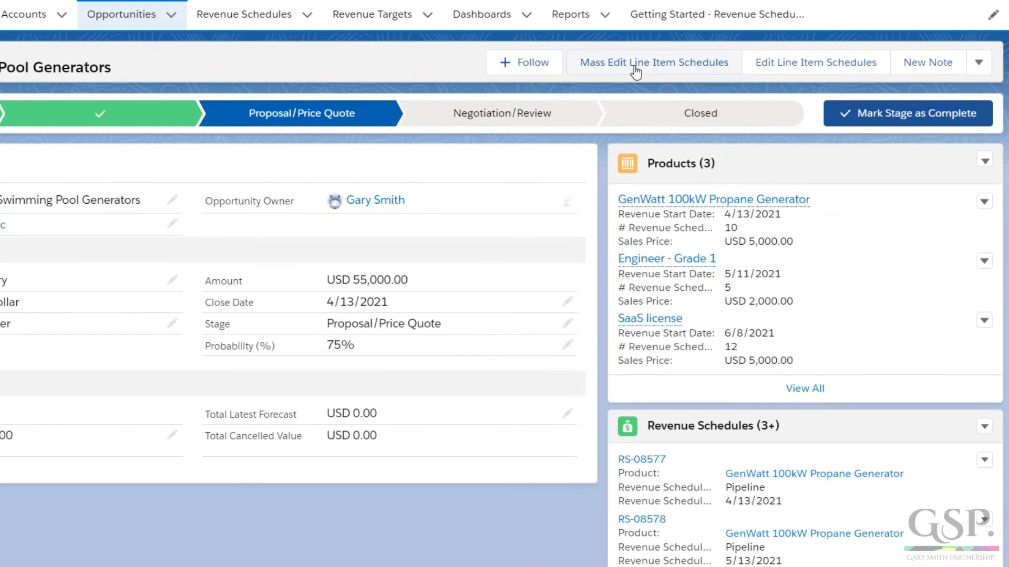
Step: Open the product line schedules and scroll through the SaaS license schedule rows
{"action": "left_click", "coordinate": [636, 70]}
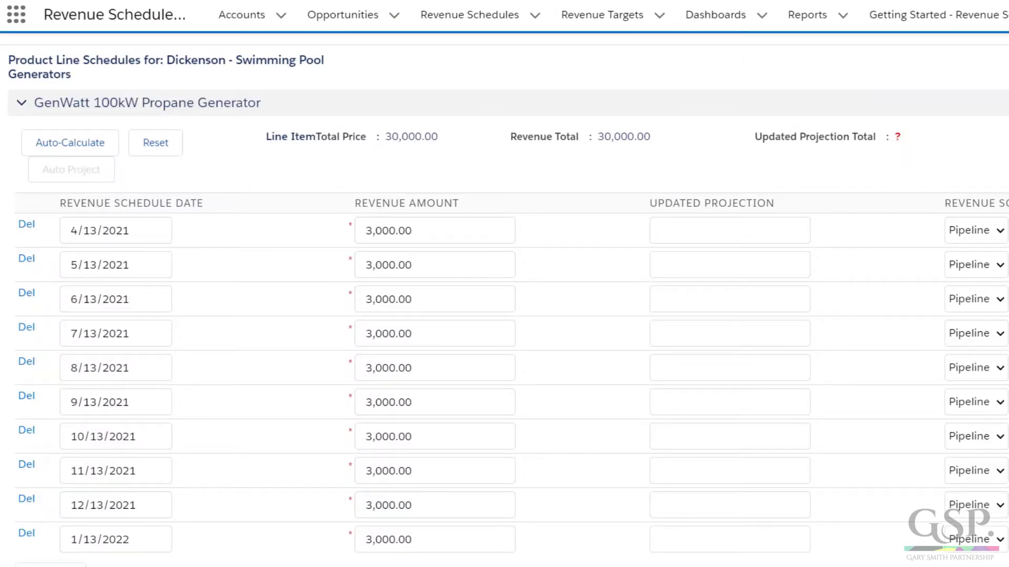
{"action": "scroll", "coordinate": [504, 299], "scroll_direction": "down", "scroll_amount": 10}
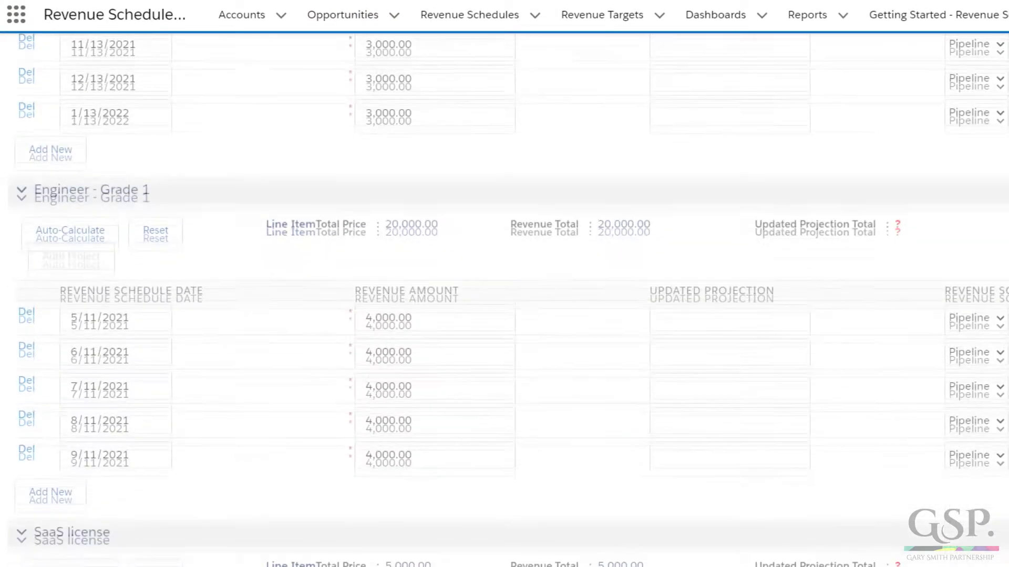
{"action": "scroll", "coordinate": [505, 294], "scroll_direction": "down", "scroll_amount": 10}
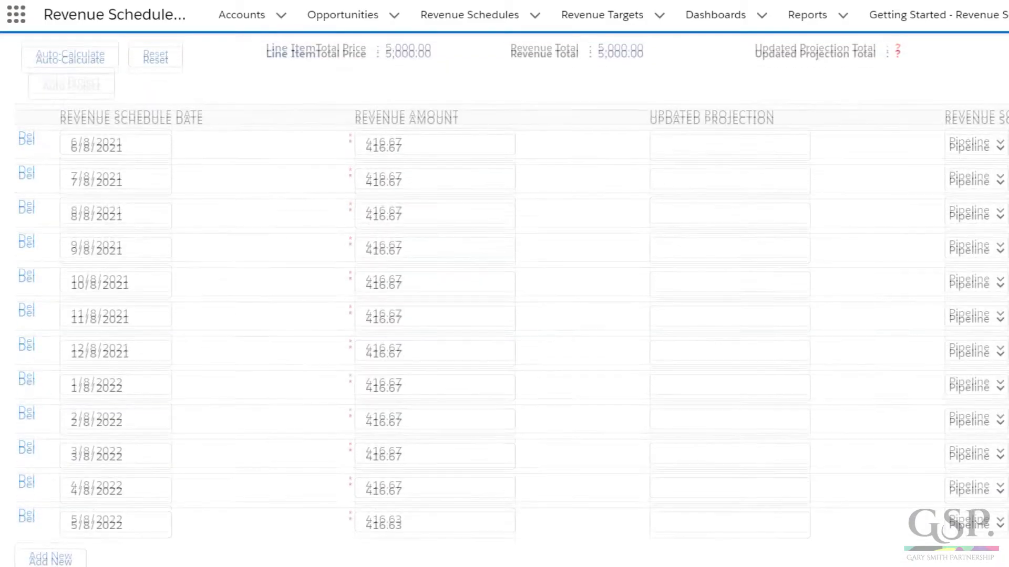
{"action": "scroll", "coordinate": [505, 294], "scroll_direction": "up", "scroll_amount": 20}
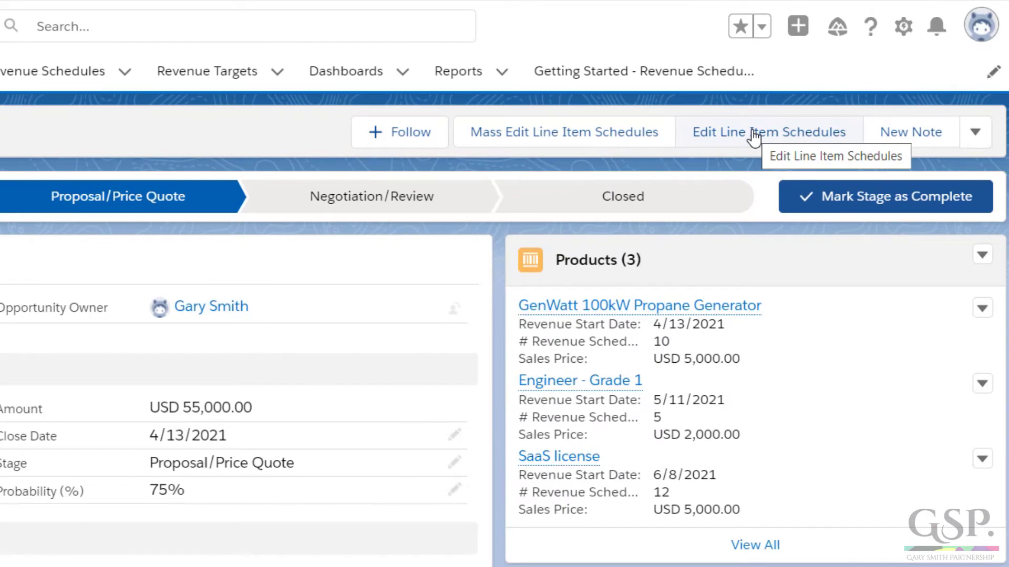
Step: Change the GenWatt generator's number of revenue schedules to 15
{"action": "left_click", "coordinate": [755, 136]}
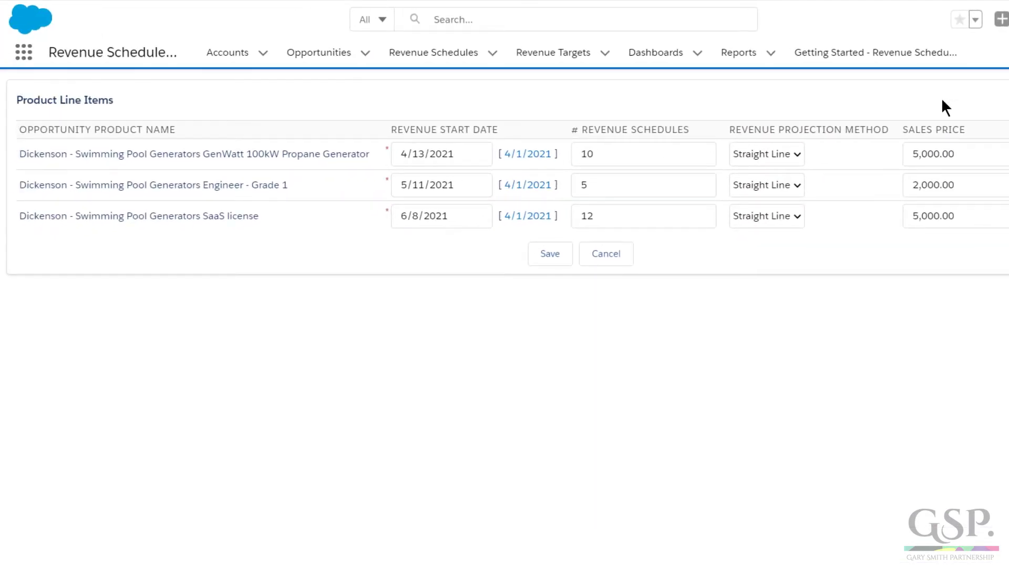
{"action": "left_click", "coordinate": [654, 164]}
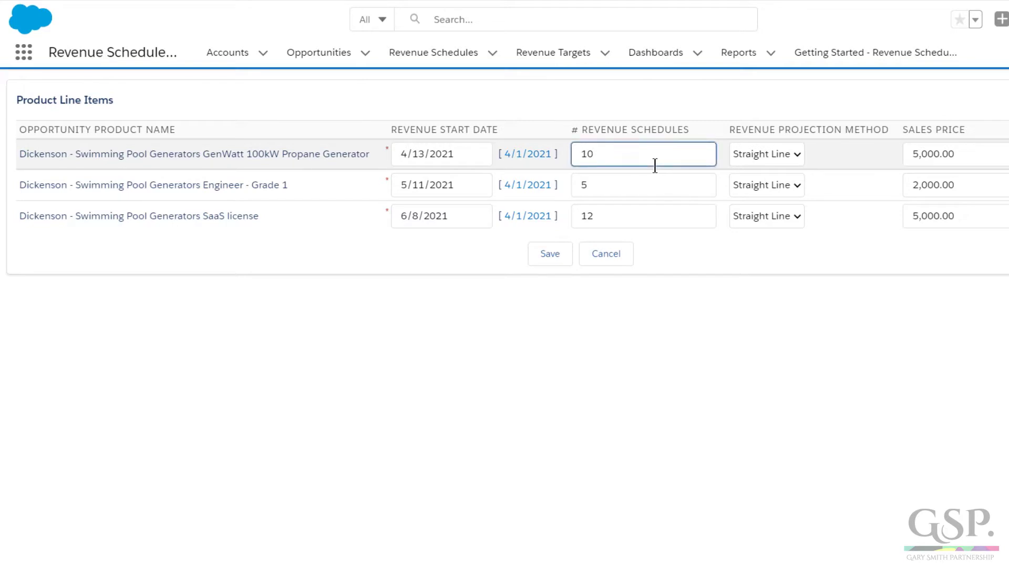
{"action": "key", "text": "BackSpace"}
{"action": "type", "text": "5"}
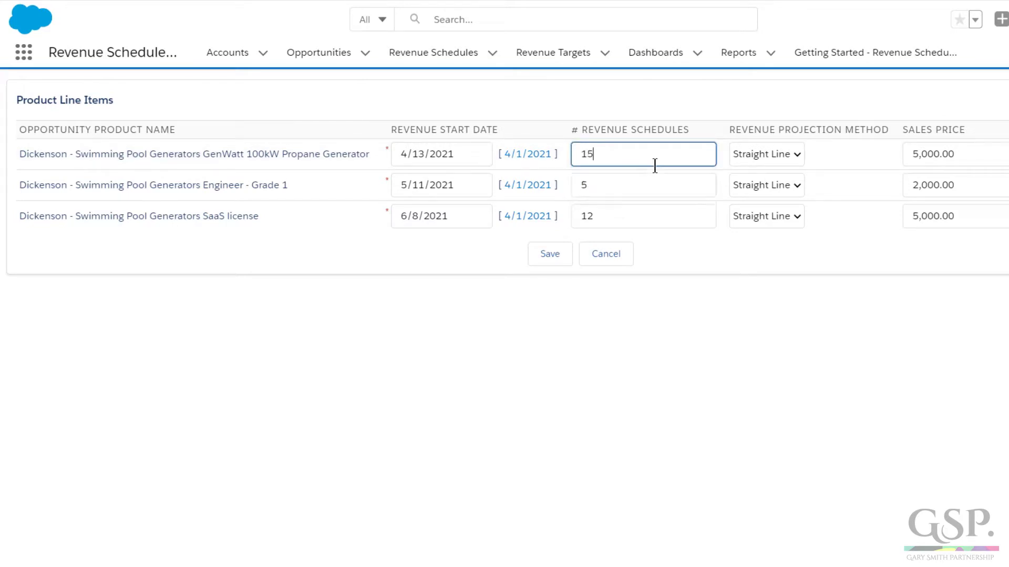
{"action": "left_click", "coordinate": [711, 83]}
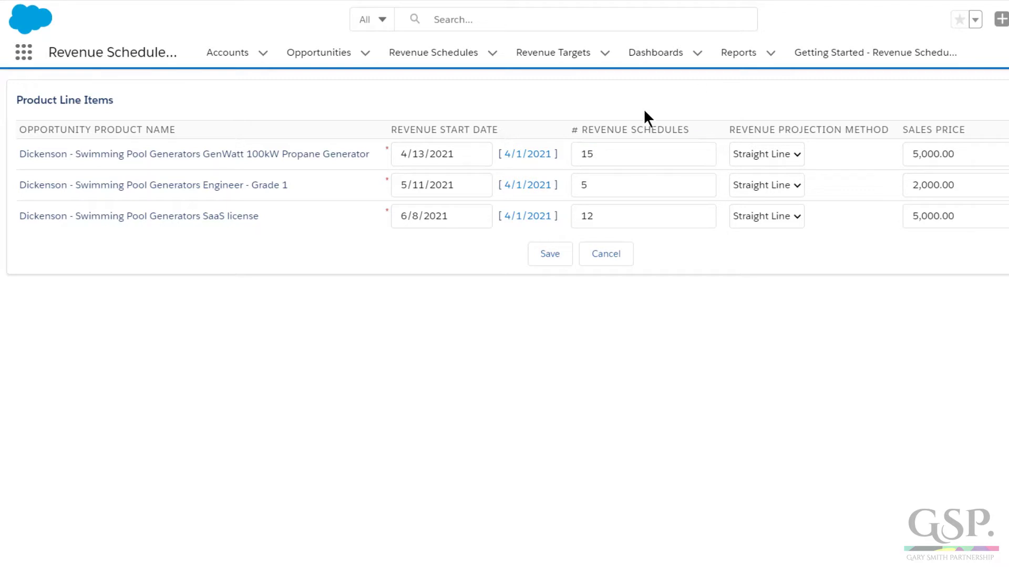
Step: Move the Engineer - Grade 1 revenue start date to 6/15/2021
{"action": "left_click", "coordinate": [447, 185]}
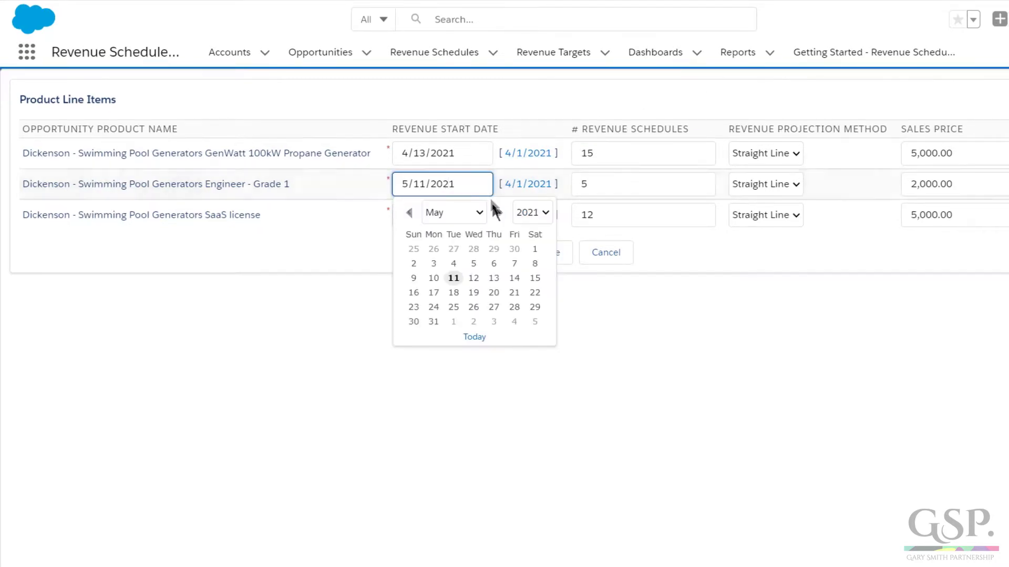
{"action": "left_click", "coordinate": [499, 213]}
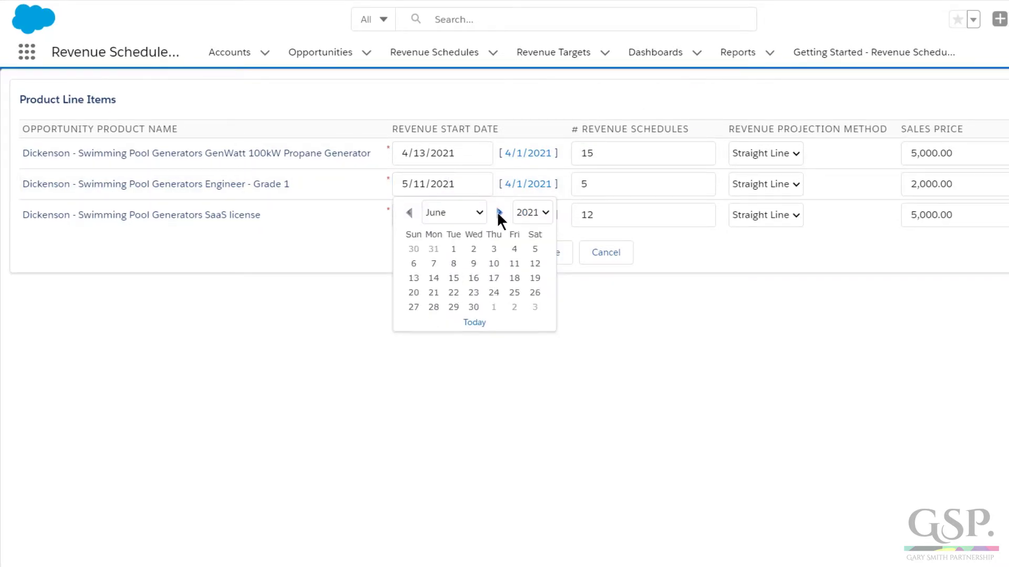
{"action": "left_click", "coordinate": [454, 278]}
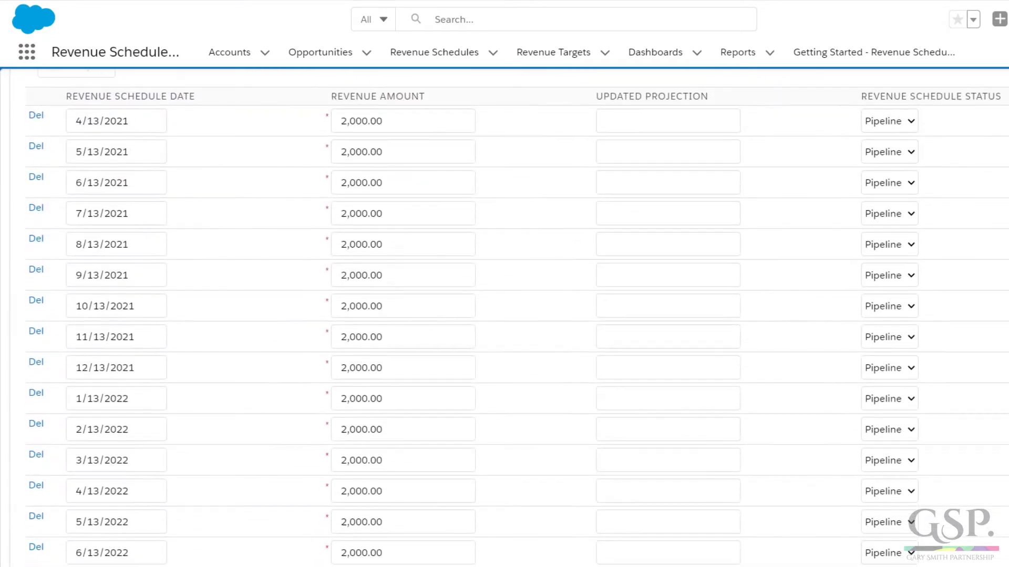
{"action": "scroll", "coordinate": [457, 275], "scroll_direction": "down", "scroll_amount": 6}
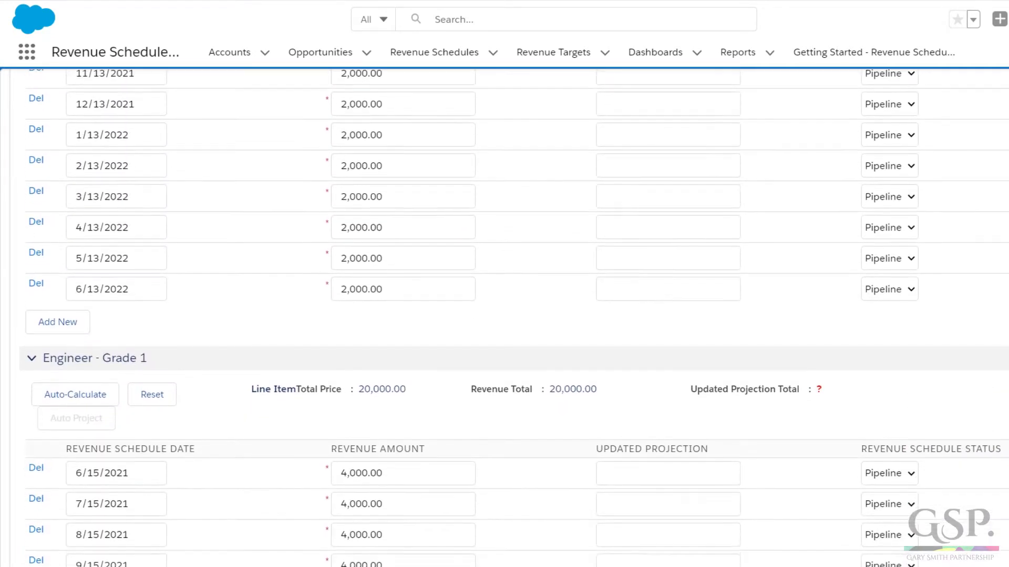
{"action": "scroll", "coordinate": [505, 315], "scroll_direction": "down", "scroll_amount": 3}
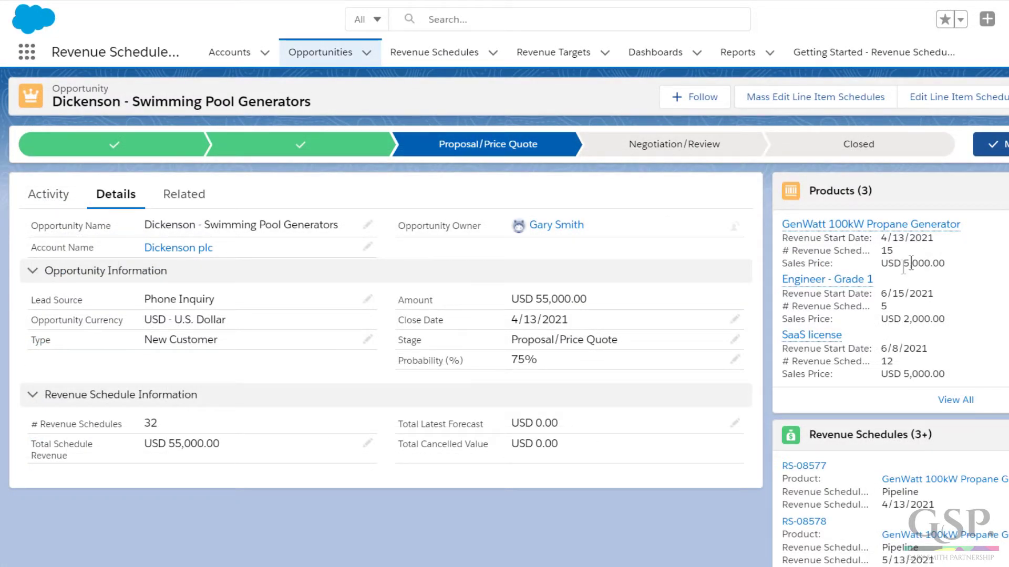
Step: Change the opportunity's close date to May 11, 2021 and save it
{"action": "left_click", "coordinate": [734, 320]}
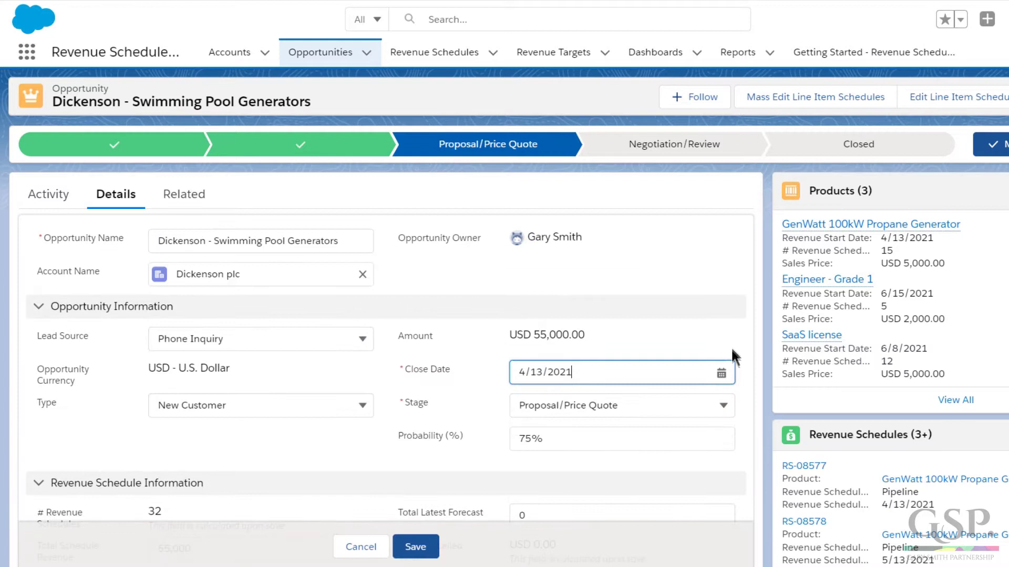
{"action": "left_click", "coordinate": [720, 372]}
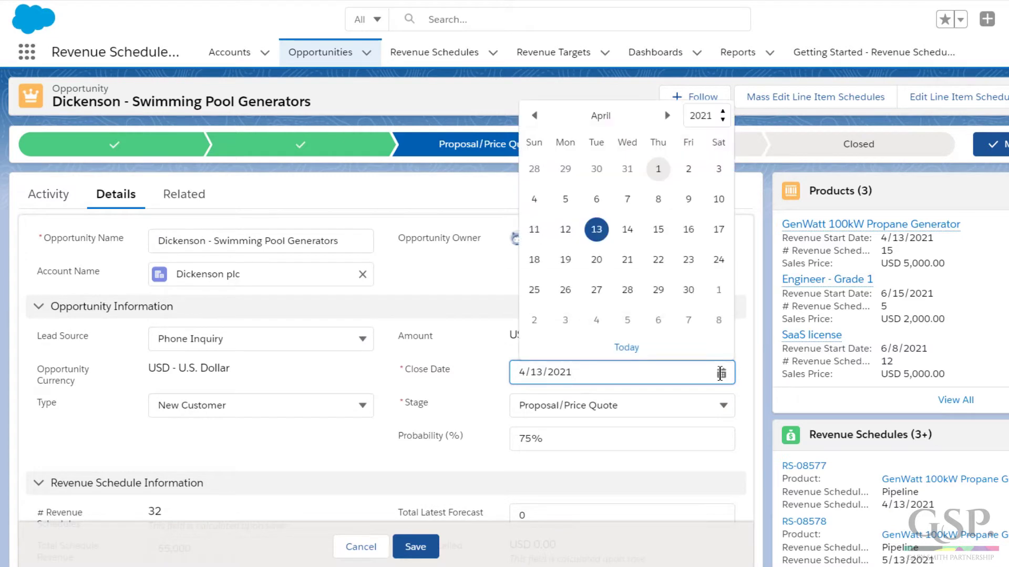
{"action": "left_click", "coordinate": [667, 116]}
{"action": "left_click", "coordinate": [597, 229]}
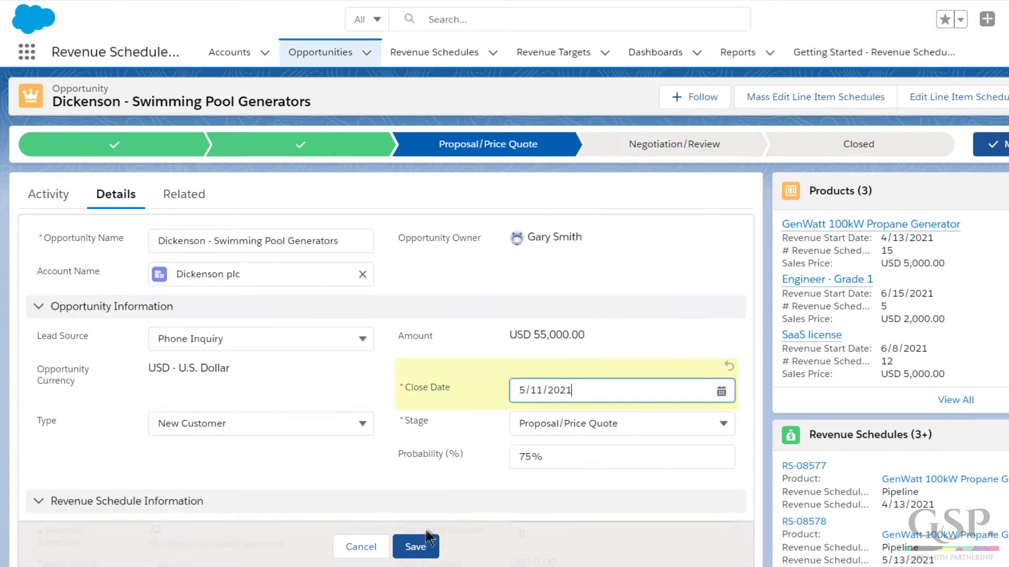
{"action": "left_click", "coordinate": [415, 547]}
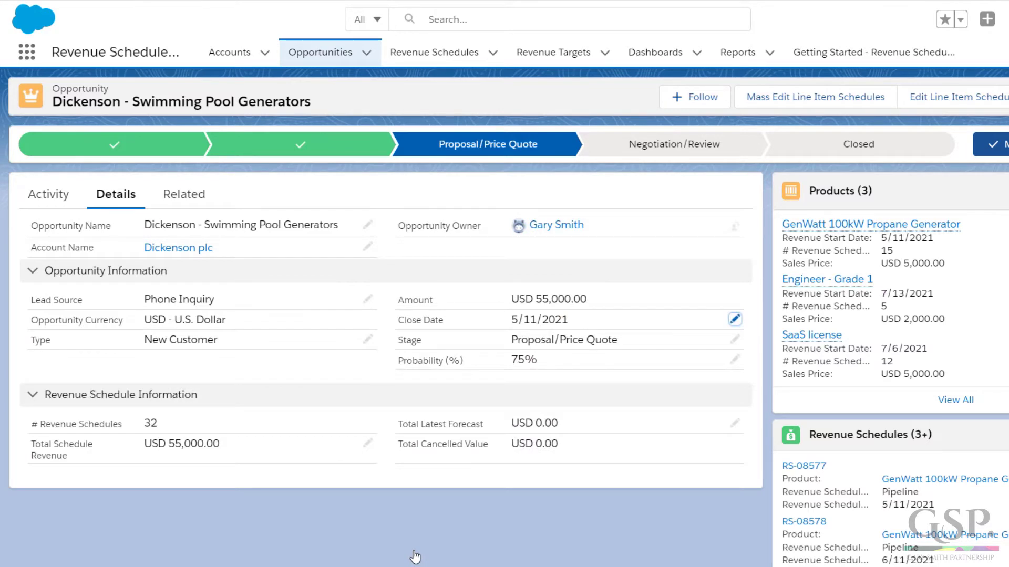
Step: Overwrite Engineer - Grade 1's July and August revenue amounts with 1500 and 2000
{"action": "left_click", "coordinate": [765, 110]}
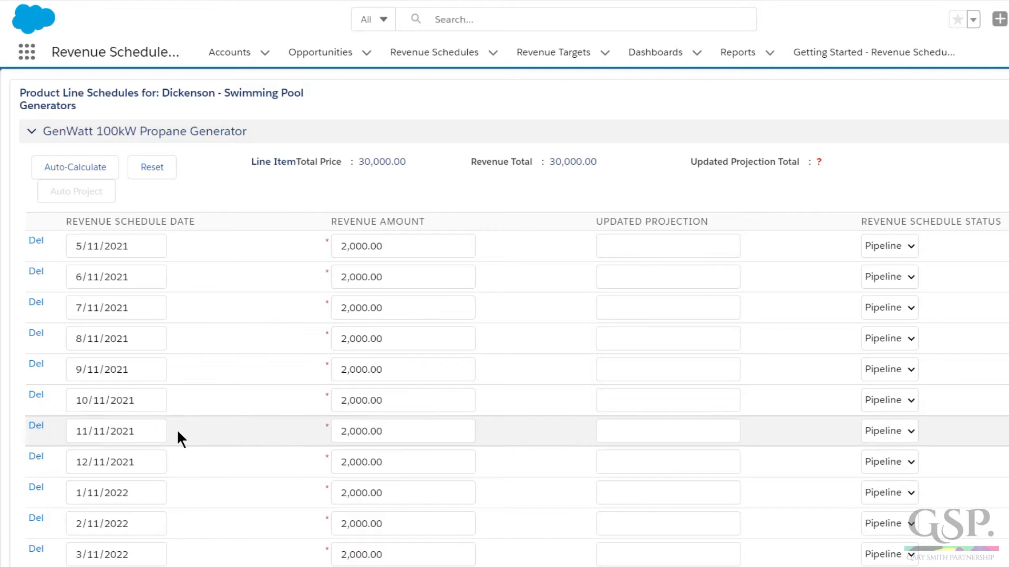
{"action": "scroll", "coordinate": [181, 237], "scroll_direction": "down", "scroll_amount": 1}
{"action": "scroll", "coordinate": [181, 238], "scroll_direction": "down", "scroll_amount": 6}
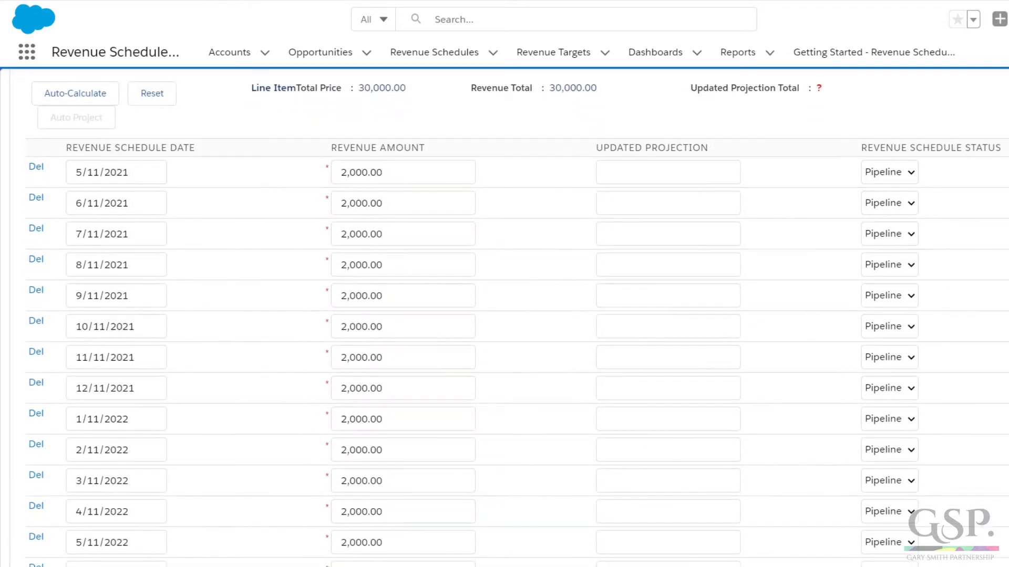
{"action": "scroll", "coordinate": [514, 318], "scroll_direction": "down", "scroll_amount": 5}
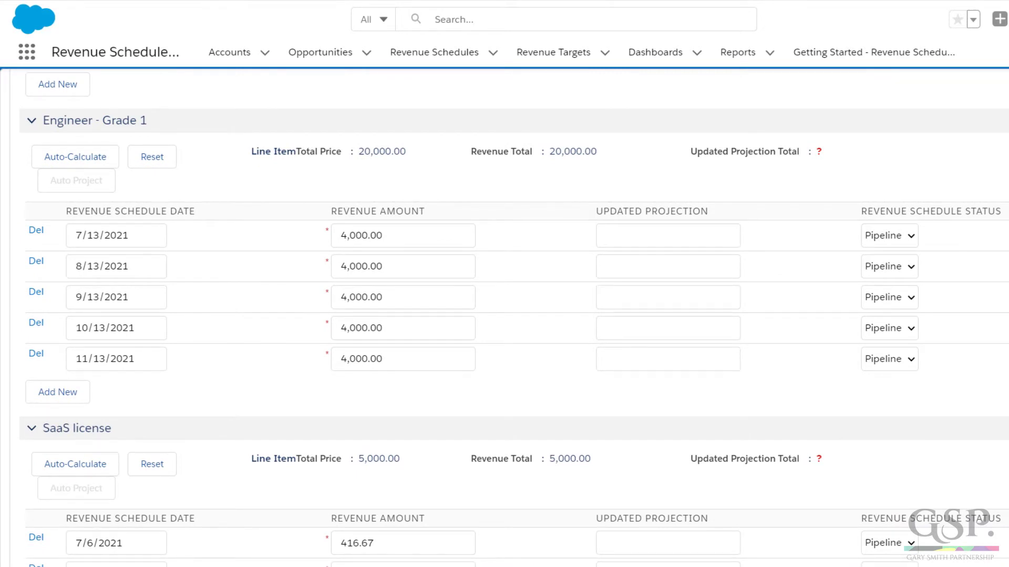
{"action": "left_click_drag", "start_coordinate": [408, 234], "coordinate": [328, 233]}
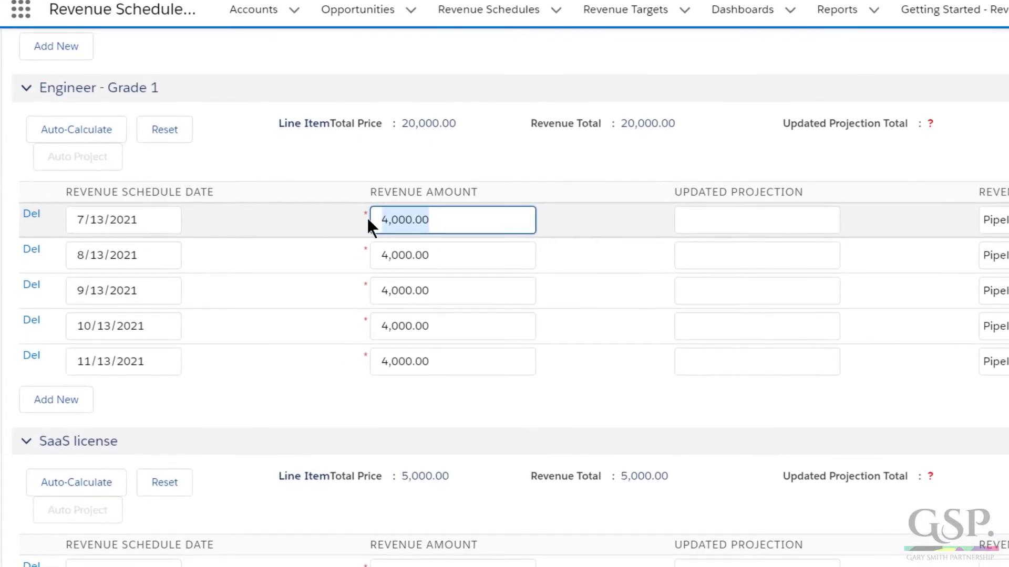
{"action": "type", "text": "1500"}
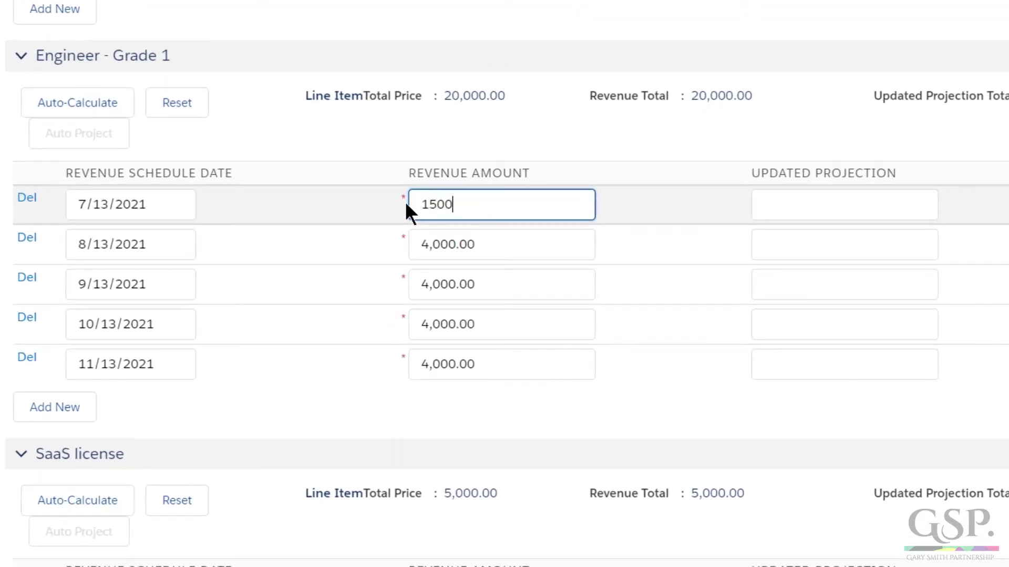
{"action": "left_click", "coordinate": [484, 247]}
{"action": "key", "text": "BackSpace"}
{"action": "key", "text": "BackSpace"}
{"action": "key", "text": "BackSpace"}
{"action": "key", "text": "BackSpace"}
{"action": "key", "text": "BackSpace"}
{"action": "key", "text": "BackSpace"}
{"action": "key", "text": "BackSpace"}
{"action": "key", "text": "BackSpace"}
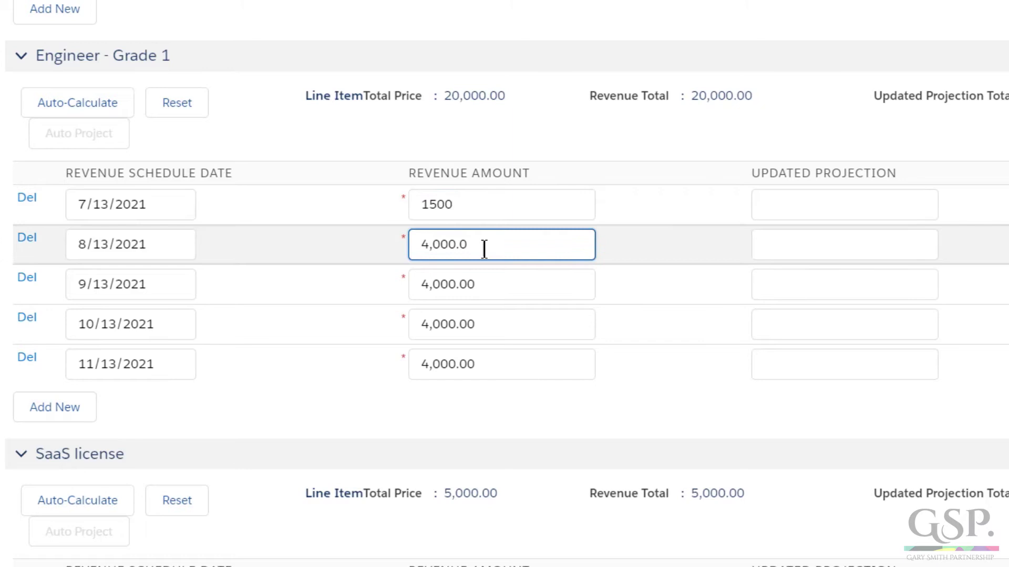
{"action": "type", "text": "2000"}
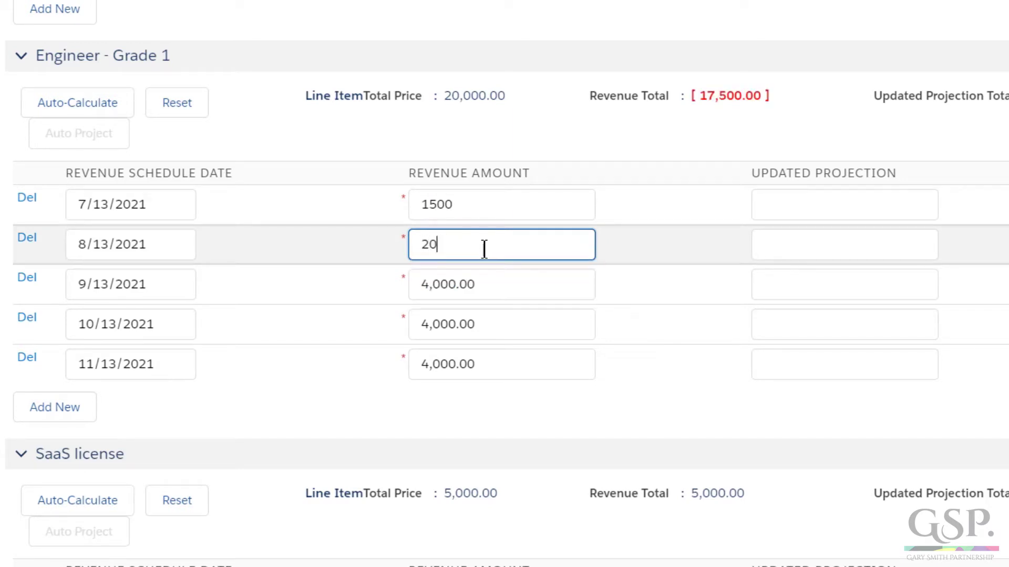
{"action": "left_click", "coordinate": [587, 141]}
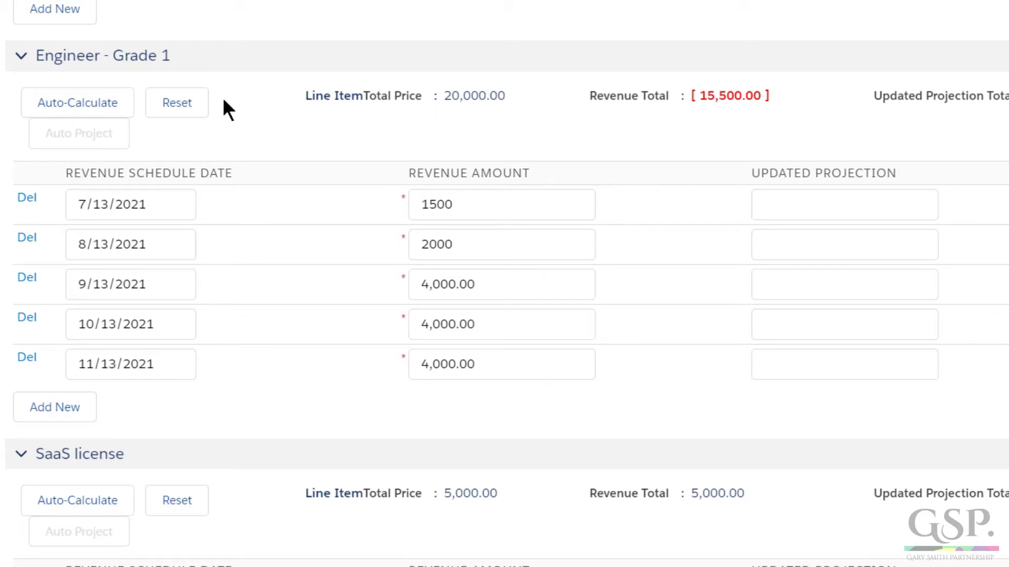
Step: Recalculate the remaining Engineer - Grade 1 schedules to fit the 20,000 total and save
{"action": "left_click", "coordinate": [102, 104]}
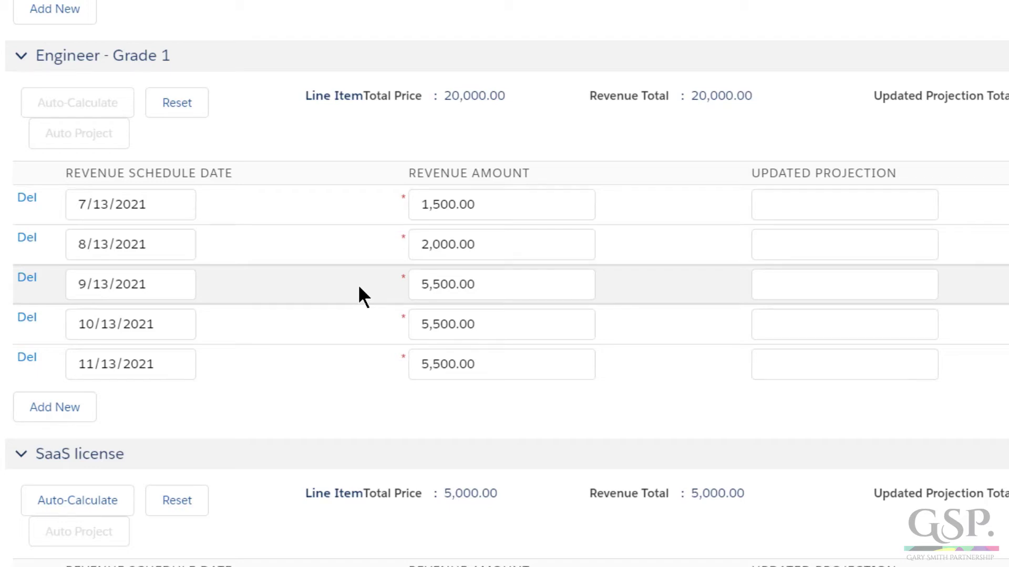
{"action": "scroll", "coordinate": [358, 285], "scroll_direction": "down", "scroll_amount": 8}
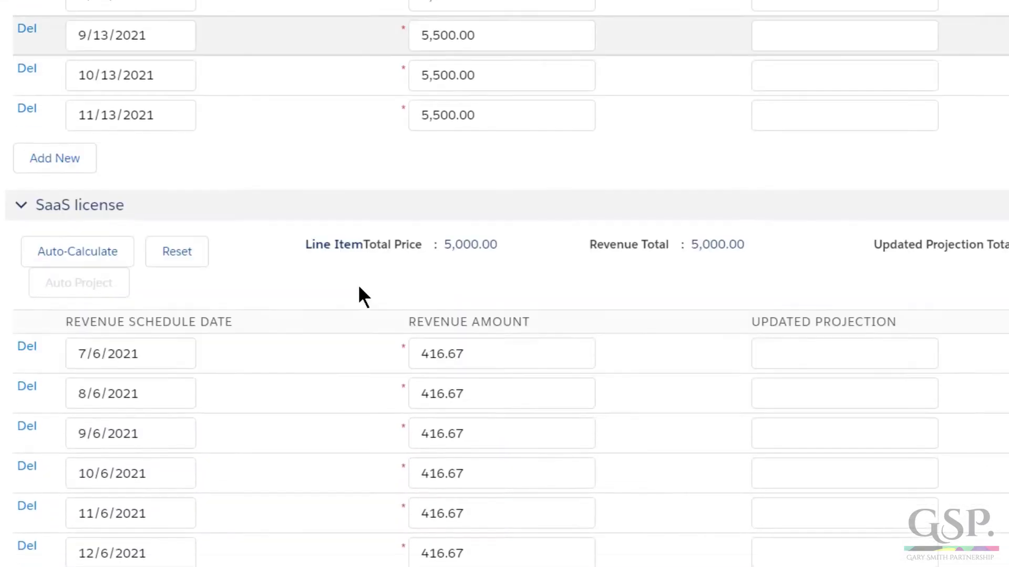
{"action": "scroll", "coordinate": [620, 504], "scroll_direction": "down", "scroll_amount": 2}
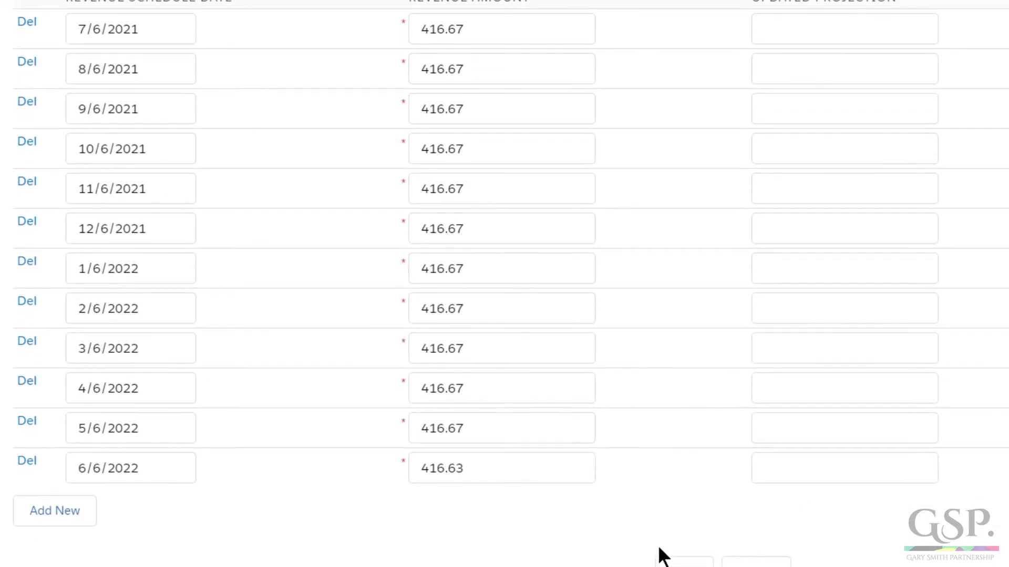
{"action": "left_click", "coordinate": [685, 546]}
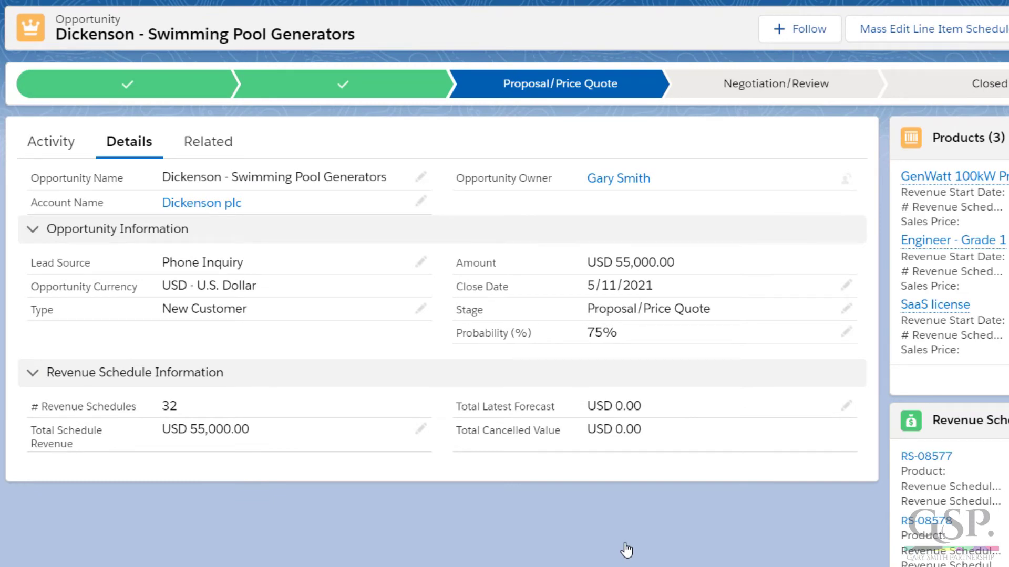
Step: Close the opportunity as Closed Won and bring up the schedules for all product lines
{"action": "left_click", "coordinate": [975, 92]}
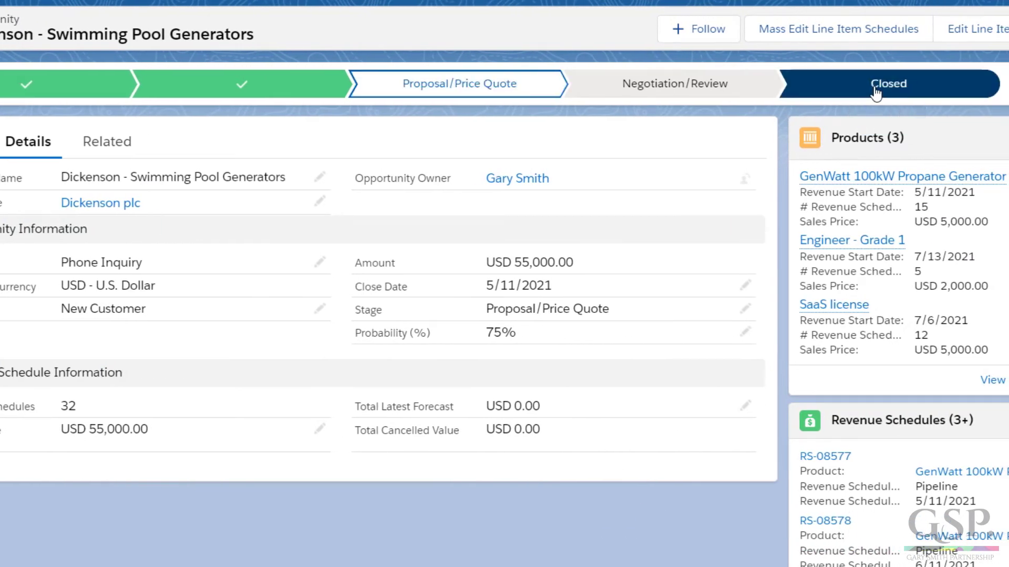
{"action": "left_click", "coordinate": [872, 90]}
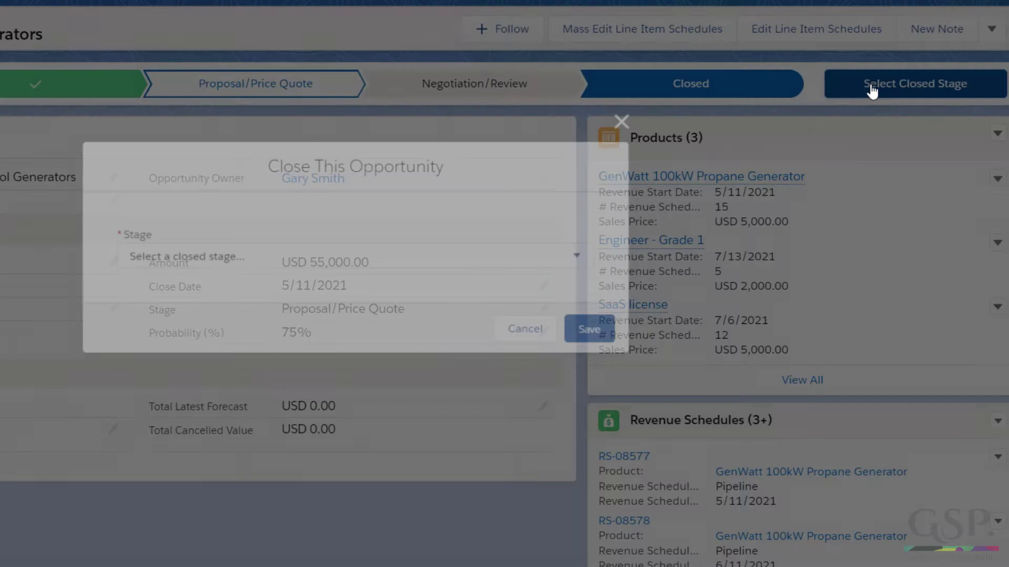
{"action": "left_click", "coordinate": [530, 259]}
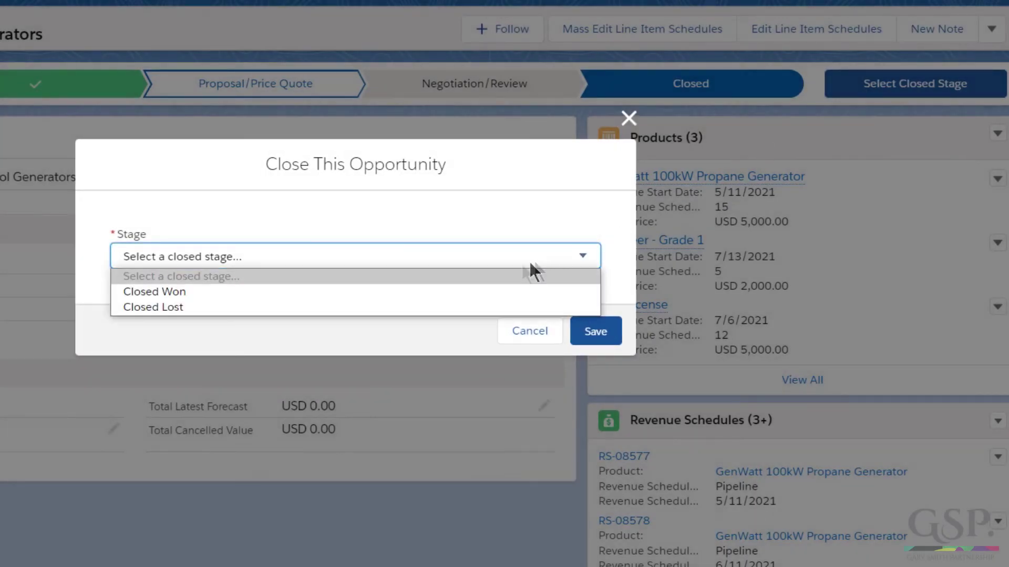
{"action": "left_click", "coordinate": [499, 292]}
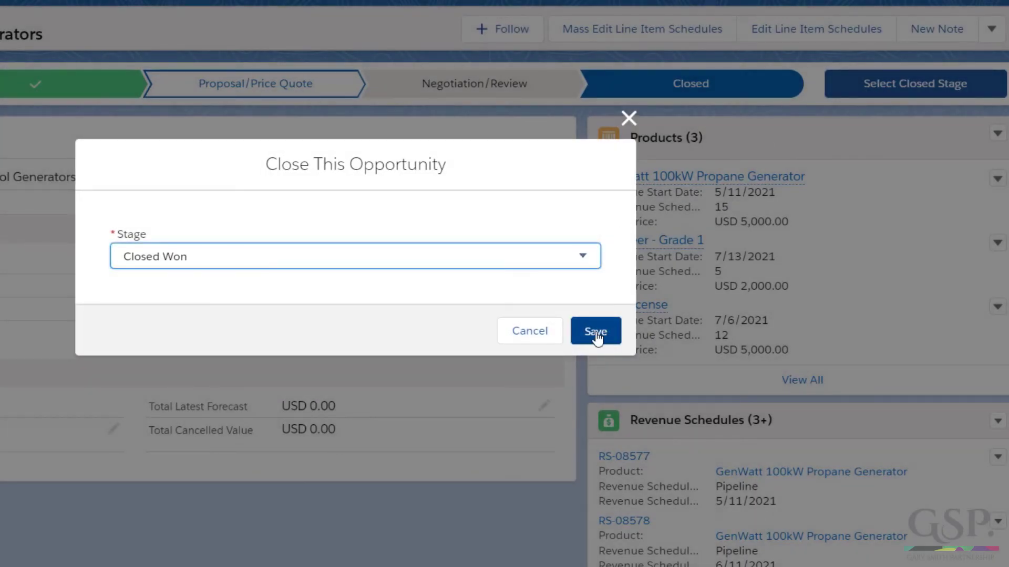
{"action": "left_click", "coordinate": [595, 332]}
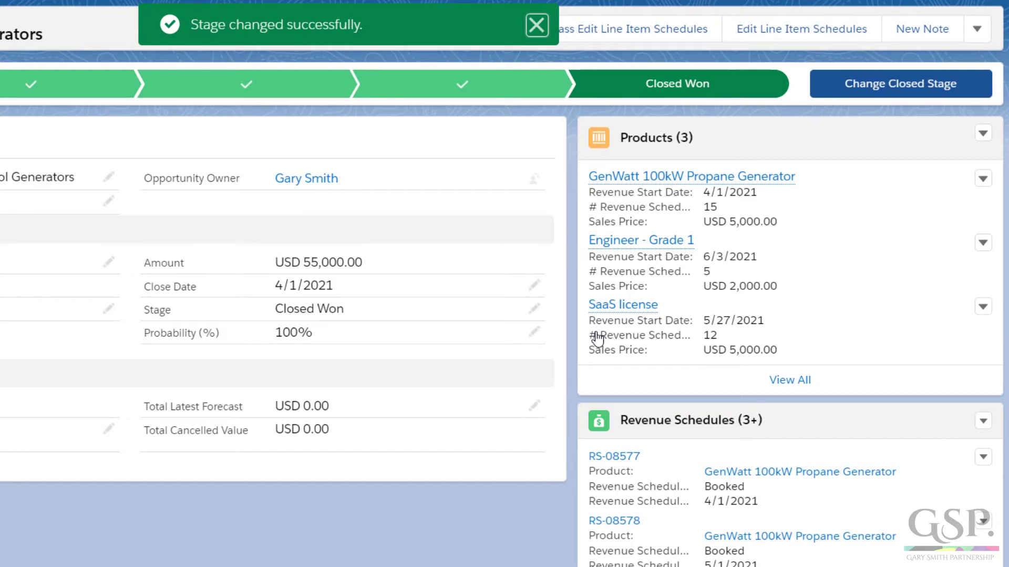
{"action": "left_click", "coordinate": [609, 46]}
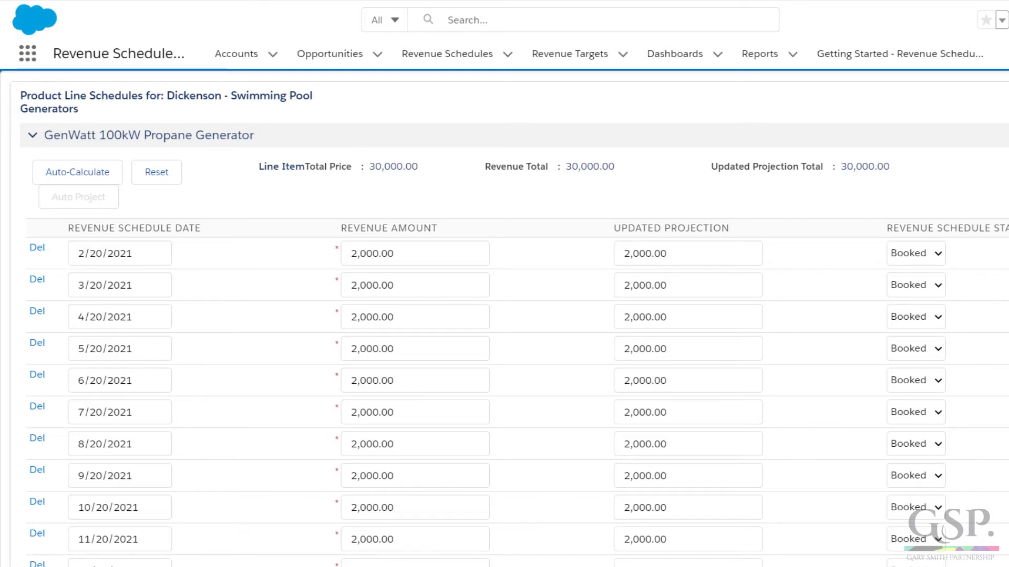
Step: Overwrite Engineer - Grade 1's 4/24, 5/24 and 6/24/2021 updated projections with 2500, 3000 and 4000
{"action": "scroll", "coordinate": [504, 316], "scroll_direction": "down", "scroll_amount": 7}
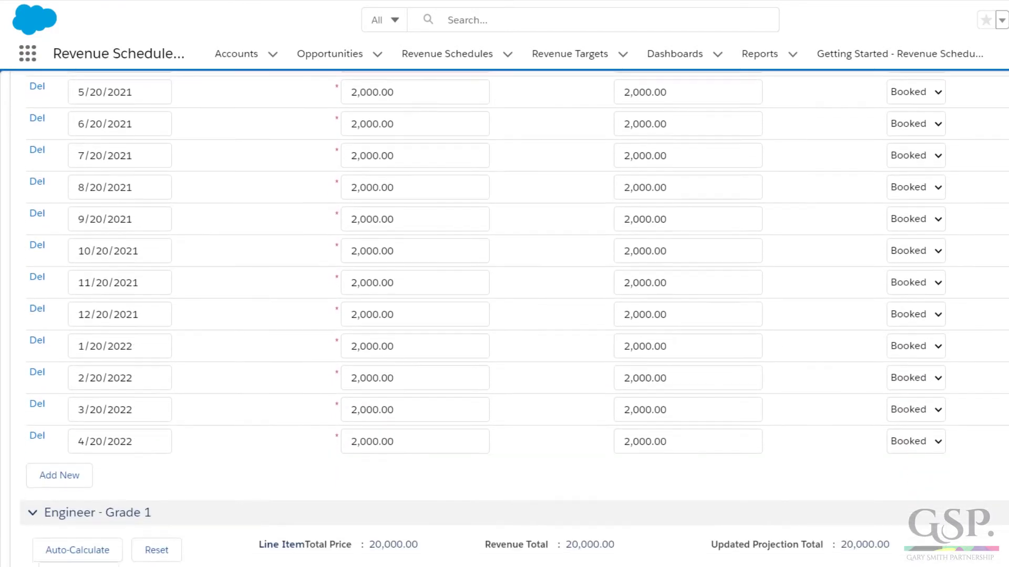
{"action": "scroll", "coordinate": [505, 315], "scroll_direction": "down", "scroll_amount": 4}
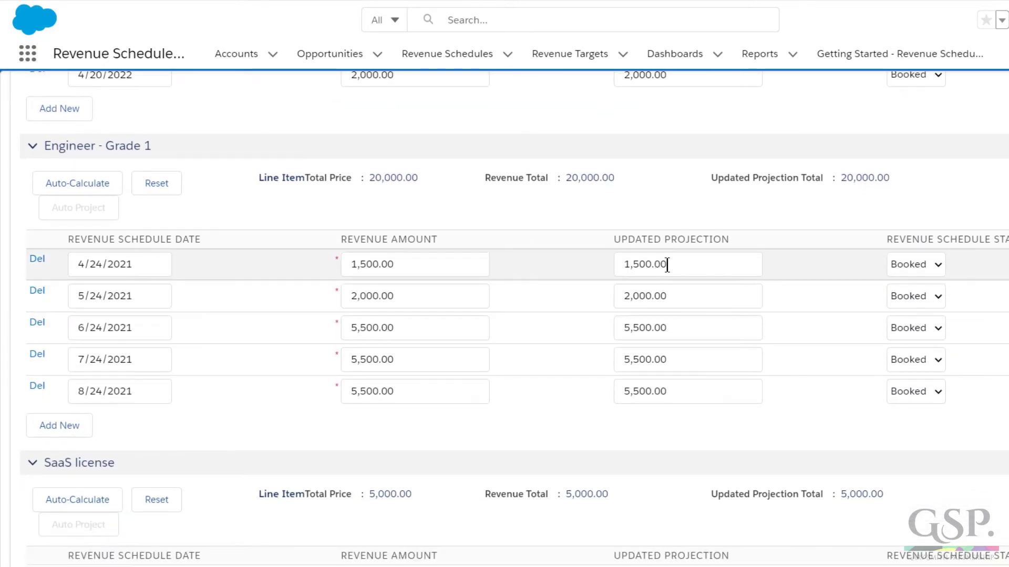
{"action": "left_click_drag", "start_coordinate": [671, 265], "coordinate": [612, 262]}
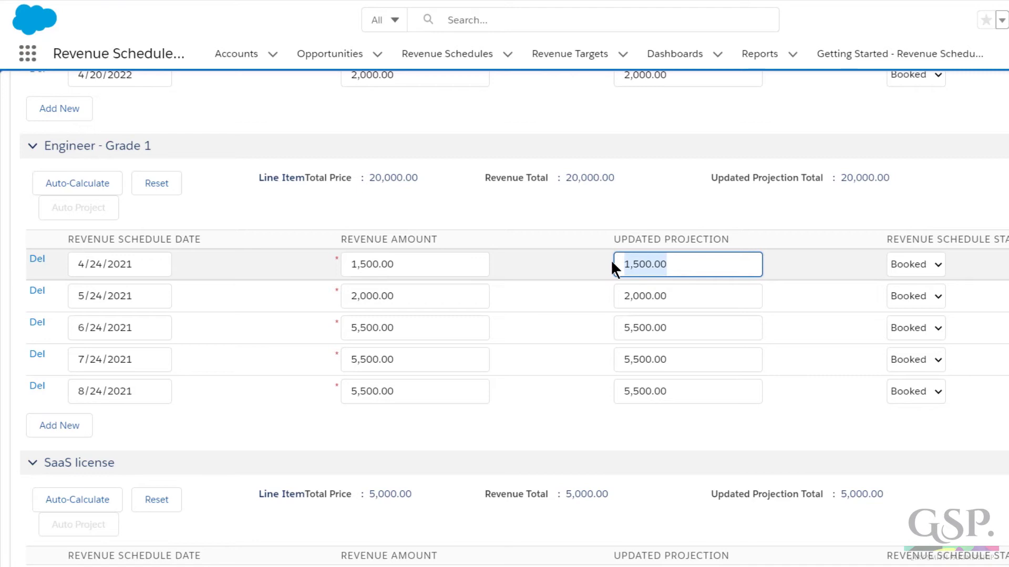
{"action": "type", "text": "2500"}
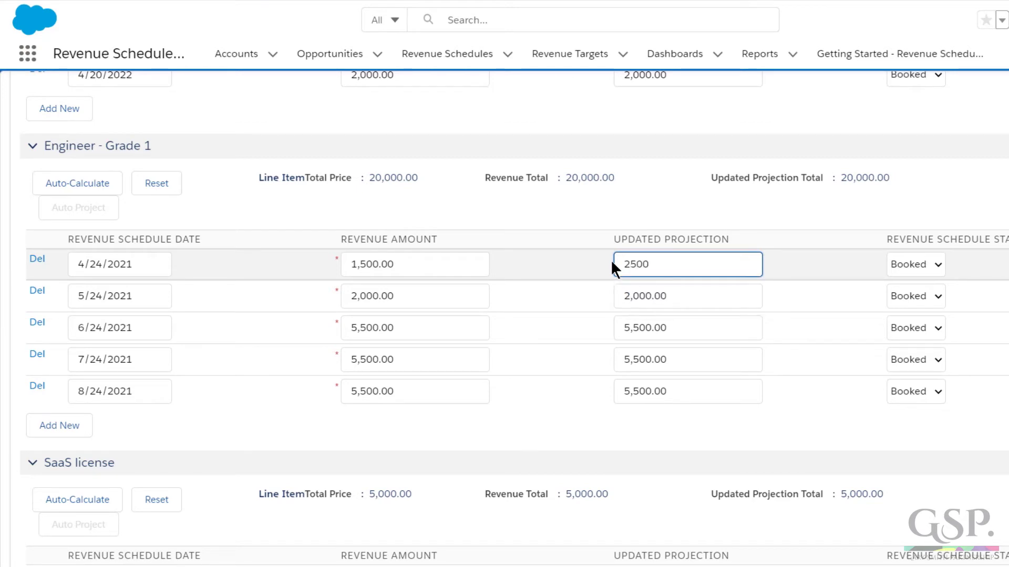
{"action": "left_click_drag", "start_coordinate": [678, 293], "coordinate": [614, 297]}
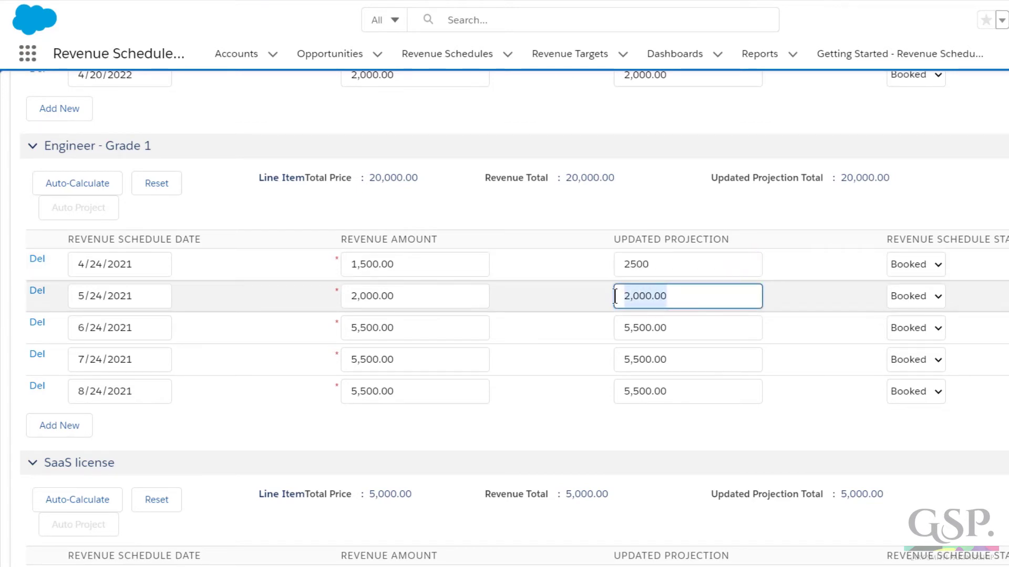
{"action": "type", "text": "3000"}
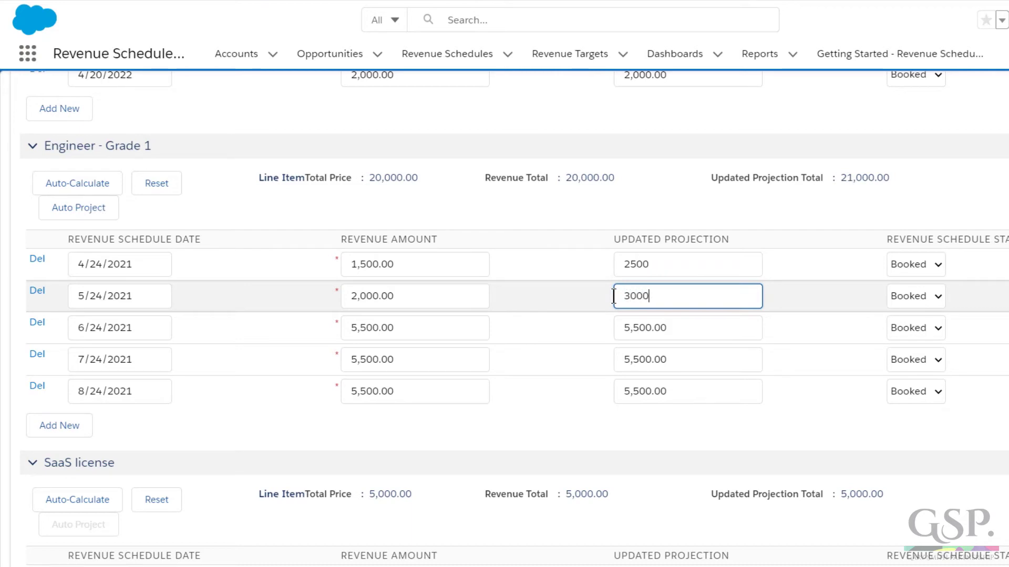
{"action": "left_click", "coordinate": [713, 326]}
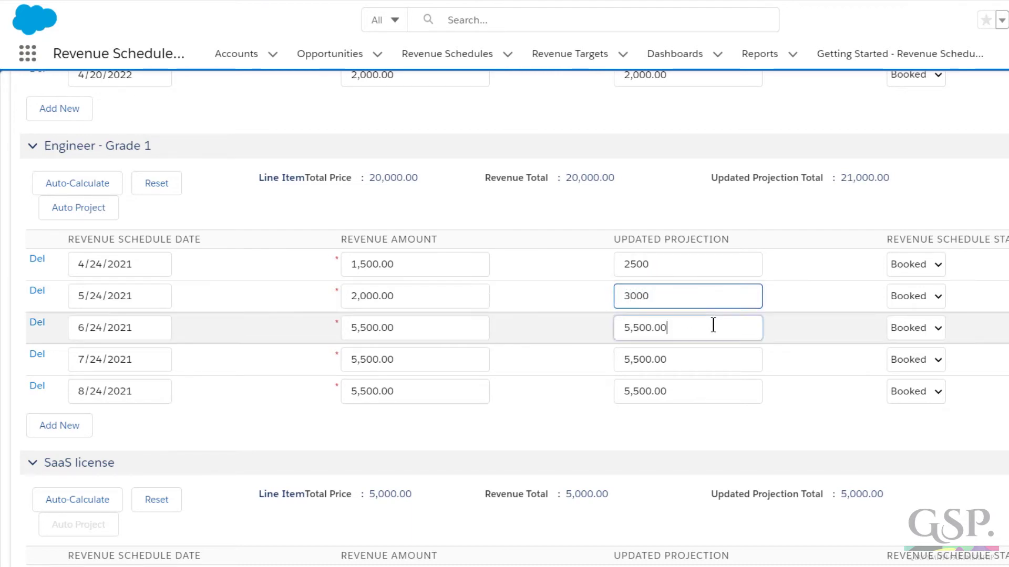
{"action": "key", "text": "BackSpace"}
{"action": "key", "text": "BackSpace"}
{"action": "key", "text": "BackSpace"}
{"action": "key", "text": "BackSpace"}
{"action": "key", "text": "BackSpace"}
{"action": "key", "text": "BackSpace"}
{"action": "key", "text": "BackSpace"}
{"action": "key", "text": "BackSpace"}
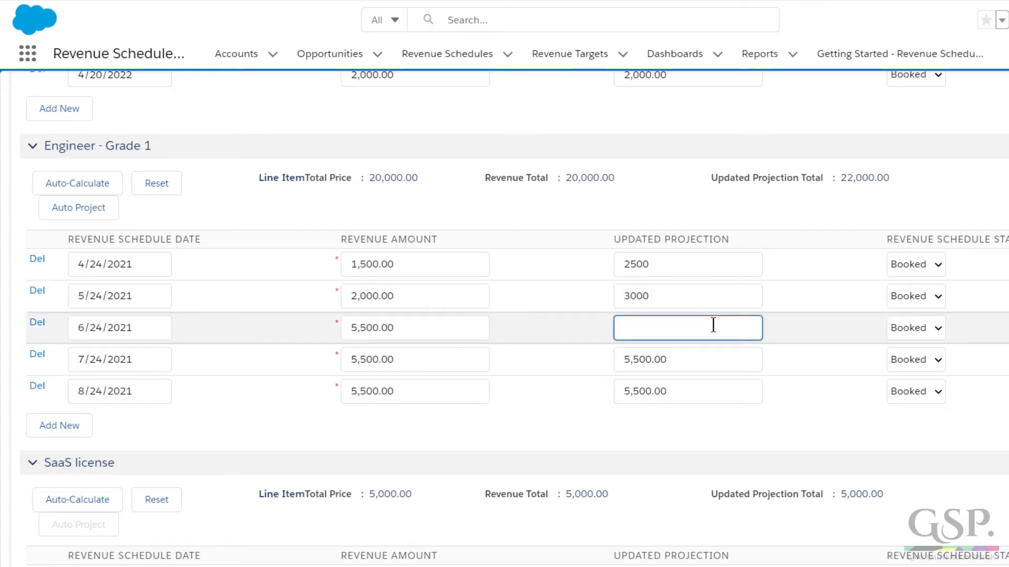
{"action": "type", "text": "4000"}
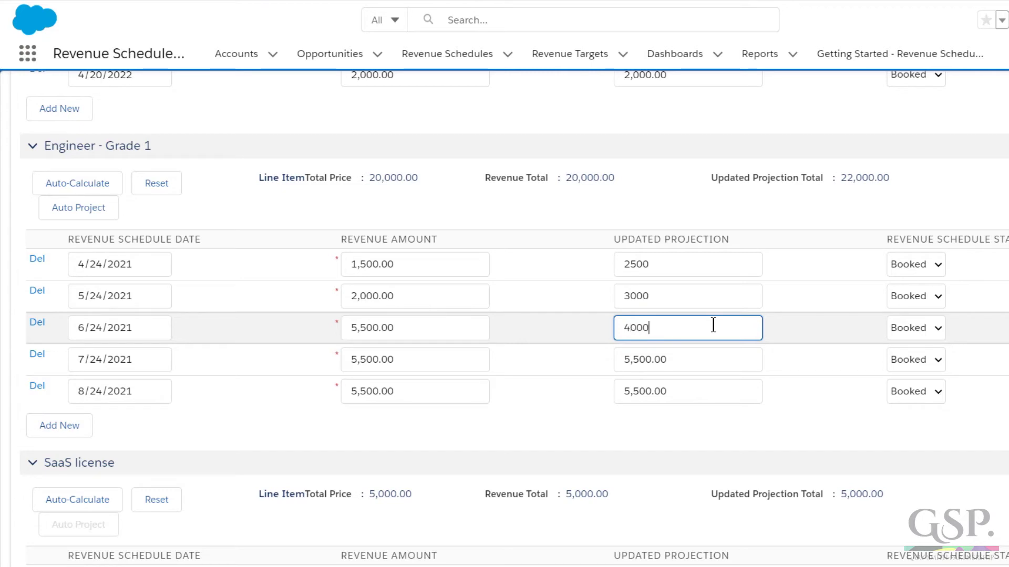
{"action": "left_click", "coordinate": [688, 209]}
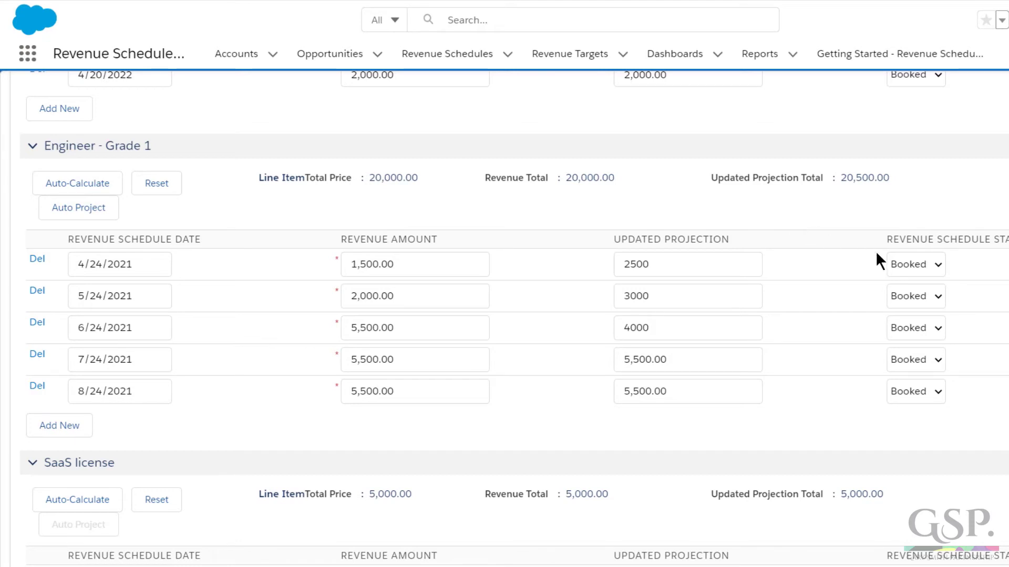
Step: Scroll through the Revenue Schedules (Lightning) dashboard charts down to Committed Revenue This FY (L)
{"action": "left_click", "coordinate": [938, 267]}
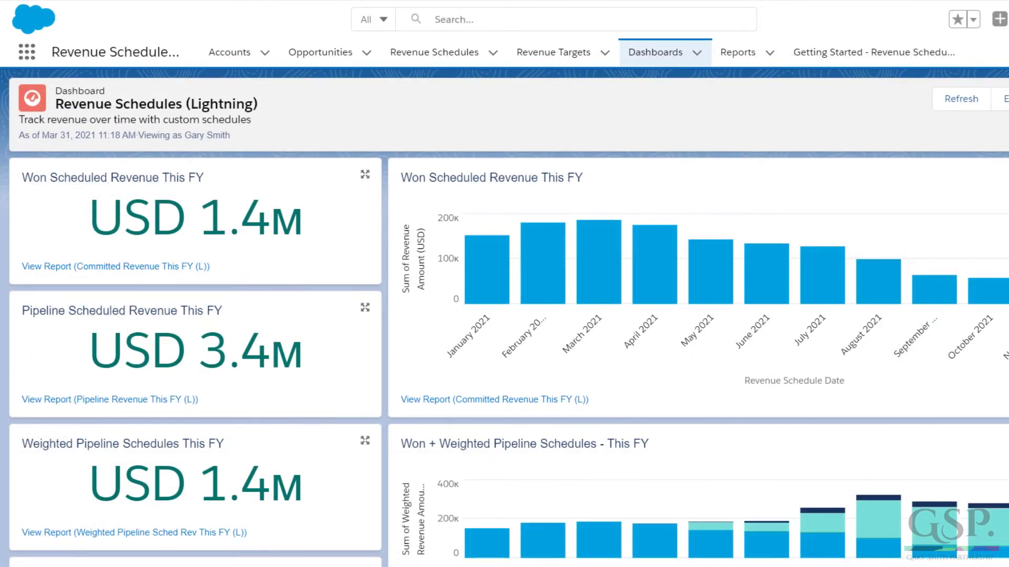
{"action": "scroll", "coordinate": [508, 317], "scroll_direction": "down", "scroll_amount": 3}
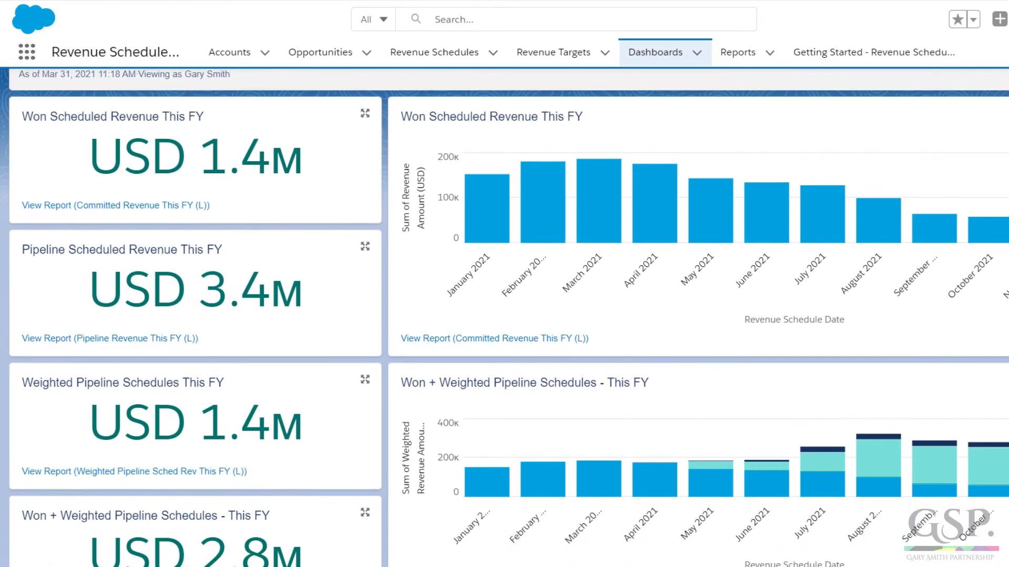
{"action": "scroll", "coordinate": [509, 318], "scroll_direction": "down", "scroll_amount": 10}
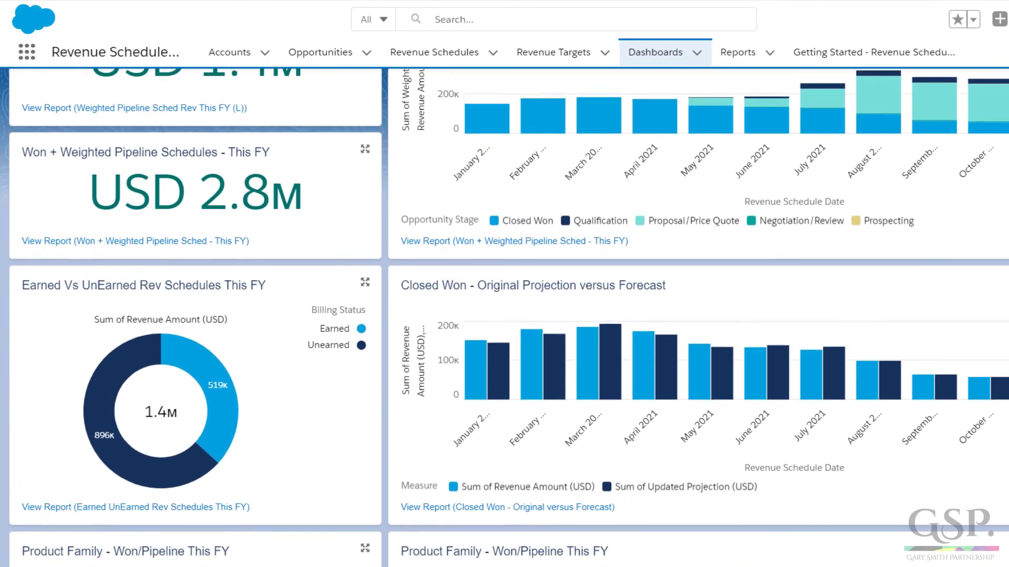
{"action": "scroll", "coordinate": [508, 318], "scroll_direction": "down", "scroll_amount": 10}
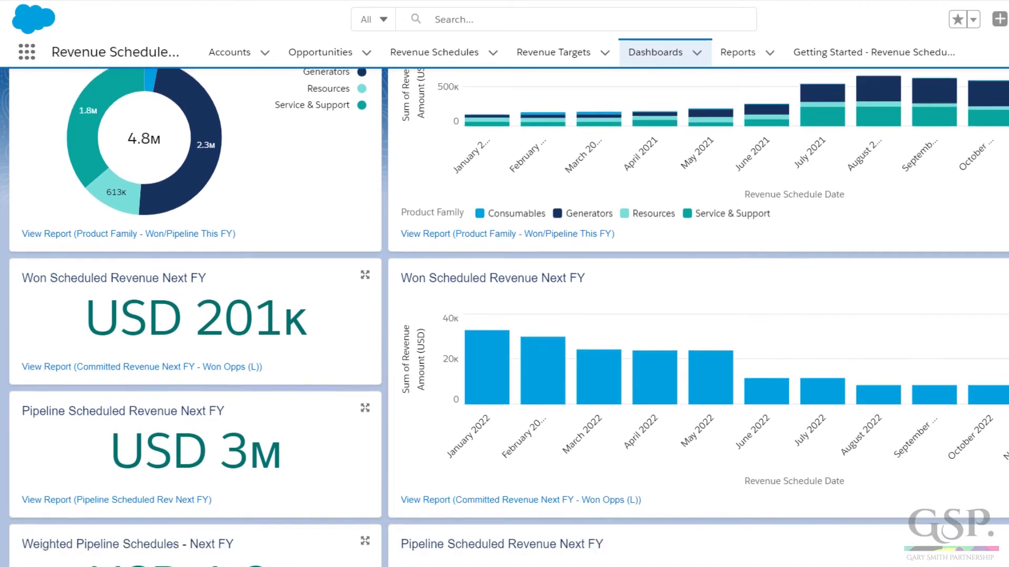
{"action": "scroll", "coordinate": [508, 317], "scroll_direction": "down", "scroll_amount": 3}
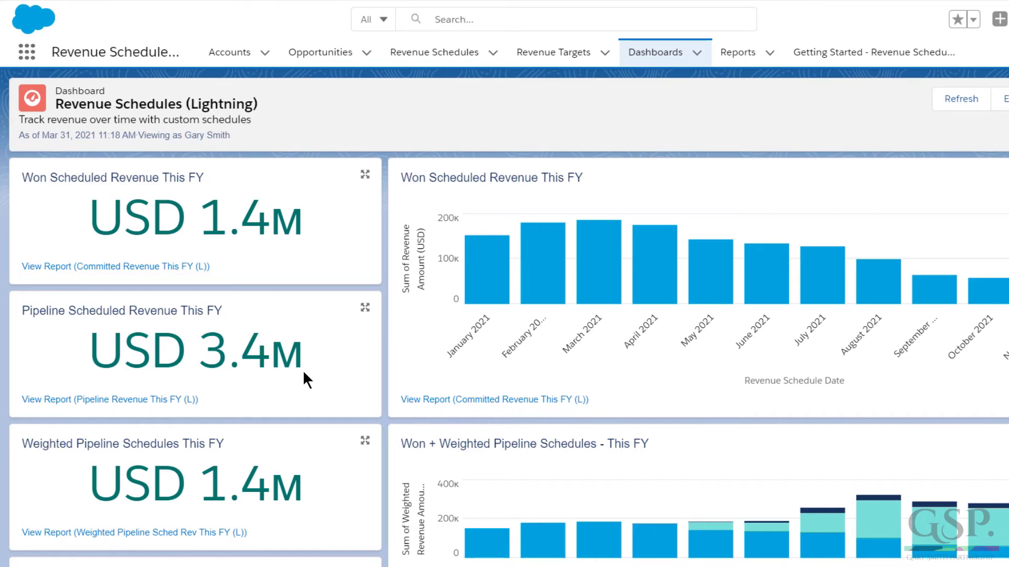
{"action": "scroll", "coordinate": [303, 373], "scroll_direction": "down", "scroll_amount": 4}
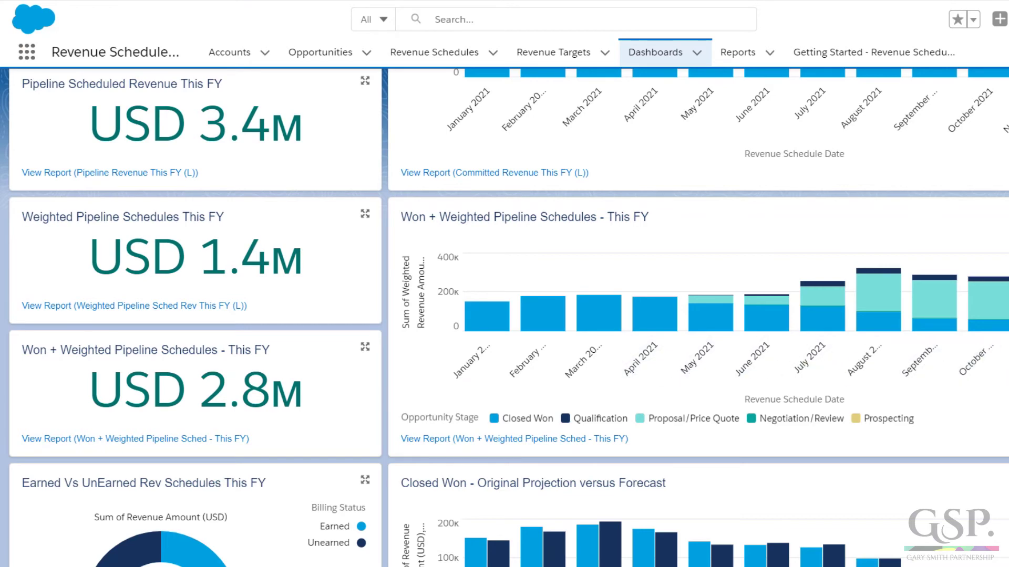
{"action": "scroll", "coordinate": [397, 345], "scroll_direction": "down", "scroll_amount": 7}
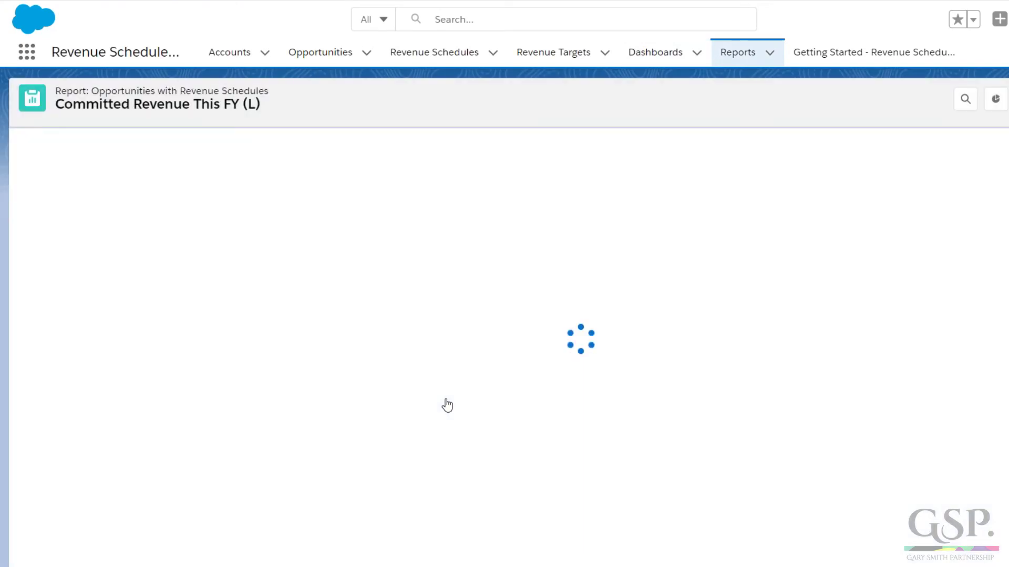
Step: Scroll down to the report's monthly 2021 revenue-by-owner summary totalling USD 1,460,774.21
{"action": "scroll", "coordinate": [444, 397], "scroll_direction": "down", "scroll_amount": 5}
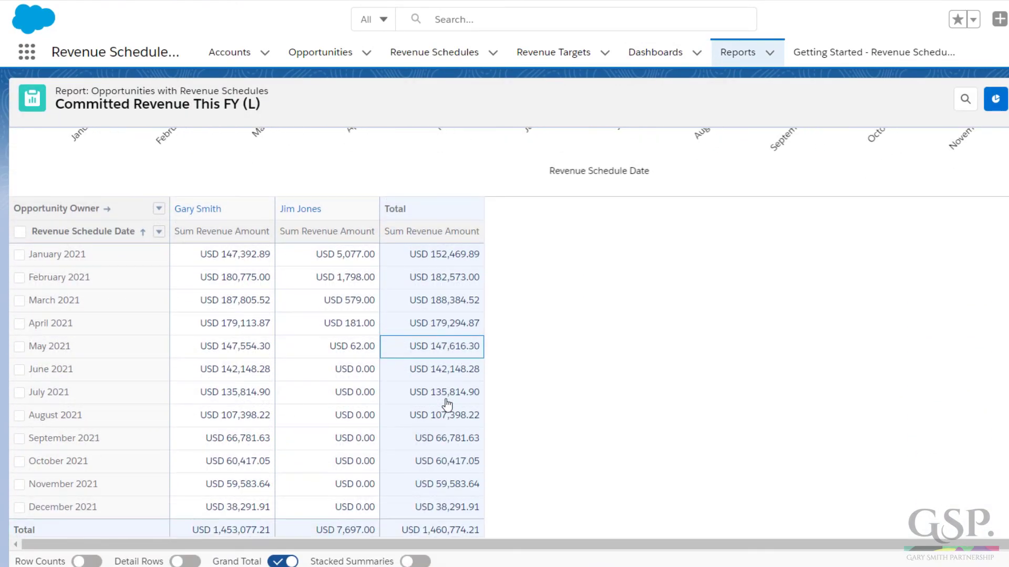